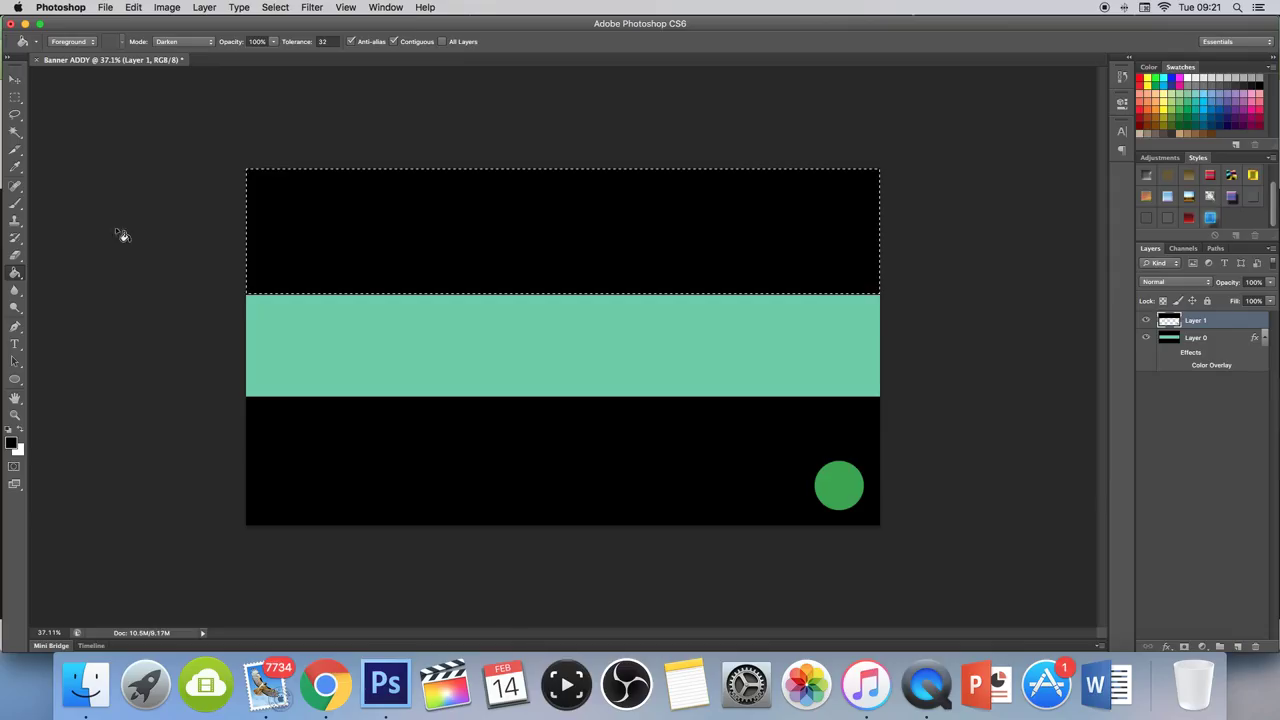
On a new layer, paint a row of rounded green bush shapes across the mint band
key("b")
key("ctrl+d")
left_click(834, 476, "alt")
key("ctrl+shift+alt+n")
mouse_move(875, 340)
left_mouse_down()
mouse_move(817, 386)
mouse_move(686, 349)
mouse_move(471, 371)
left_mouse_up()
key("ctrl+z")
mouse_move(828, 368)
left_mouse_down()
mouse_move(829, 350)
mouse_move(806, 380)
mouse_move(767, 386)
mouse_move(271, 366)
mouse_move(443, 343)
mouse_move(243, 393)
mouse_move(586, 349)
mouse_move(851, 337)
left_mouse_up()
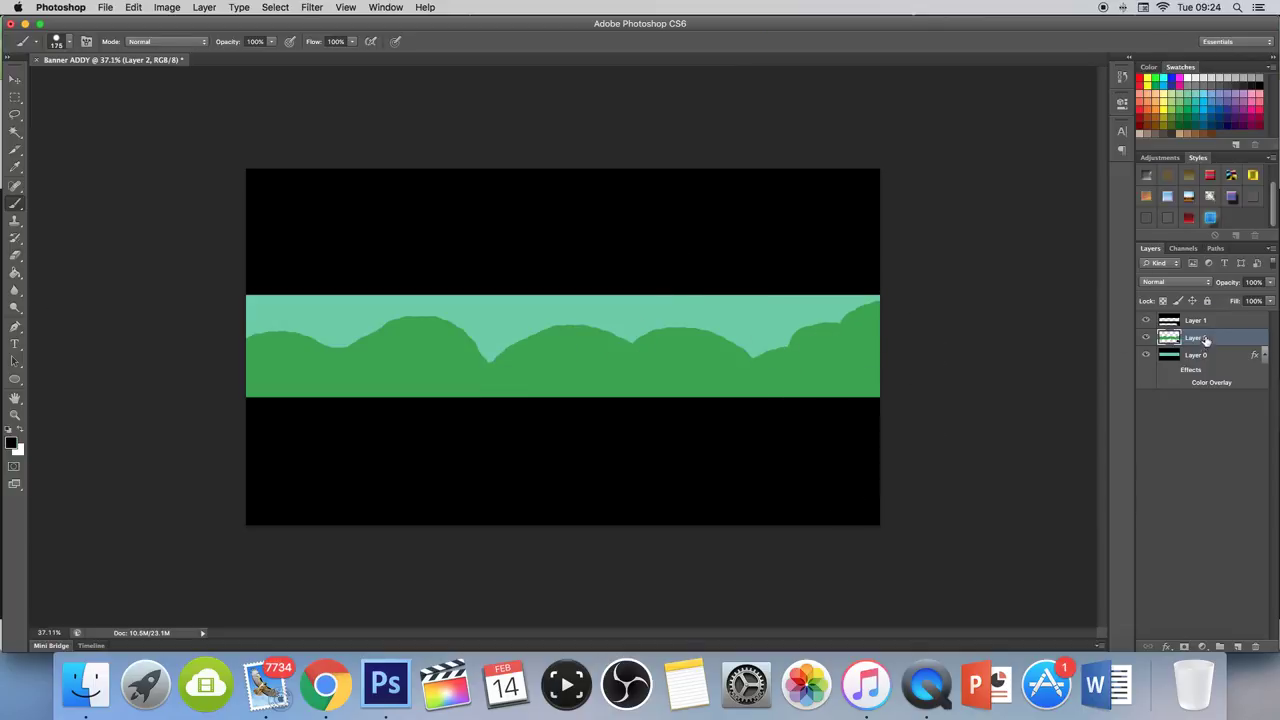
Reshape the middle bushes by painting mint over them and adding new green bumps
left_click(516, 313, "alt")
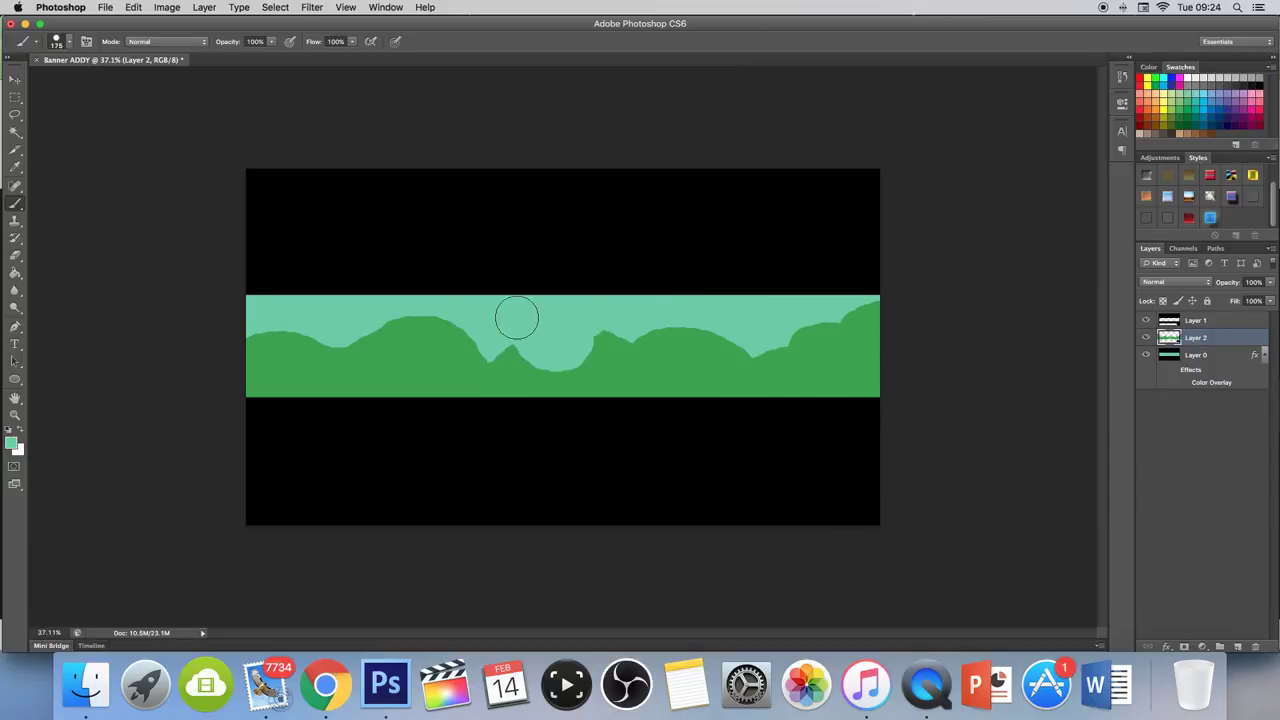
left_click_drag(590, 313, 533, 374)
left_click(533, 374, "alt")
mouse_move(614, 357)
left_mouse_down()
mouse_move(563, 371)
mouse_move(526, 357)
mouse_move(521, 376)
left_mouse_up()
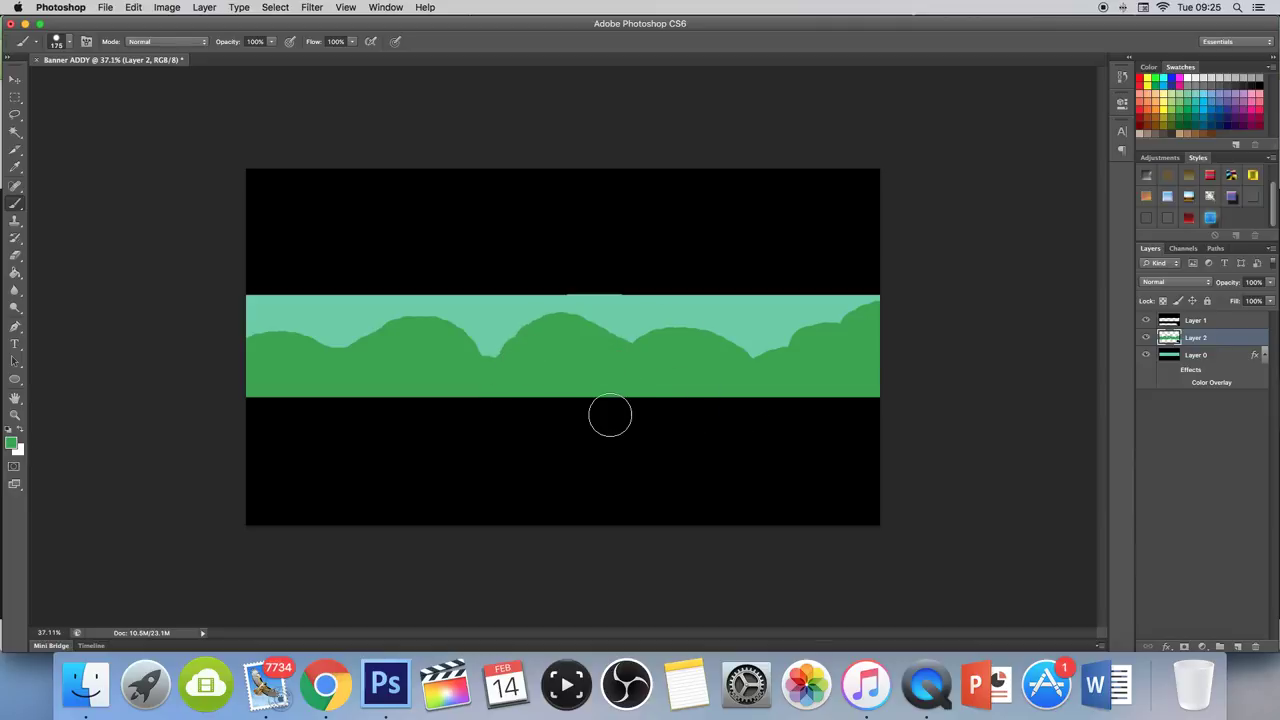
Fill the hills with a darker shade of green using the Paint Bucket
key("g")
left_click(12, 443)
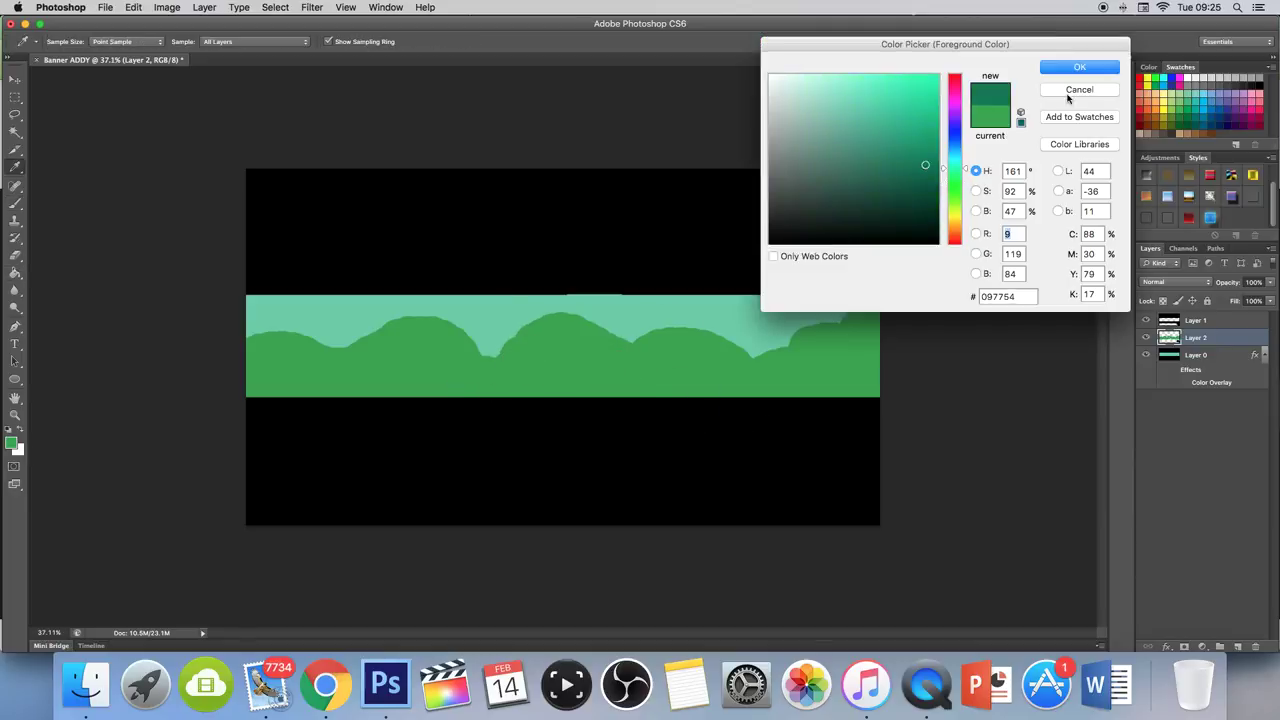
left_click(1069, 63)
left_click(400, 370)
Carve a mint dip into the hills' right end, touch it up dark green, and add Layer 3
left_click(15, 203)
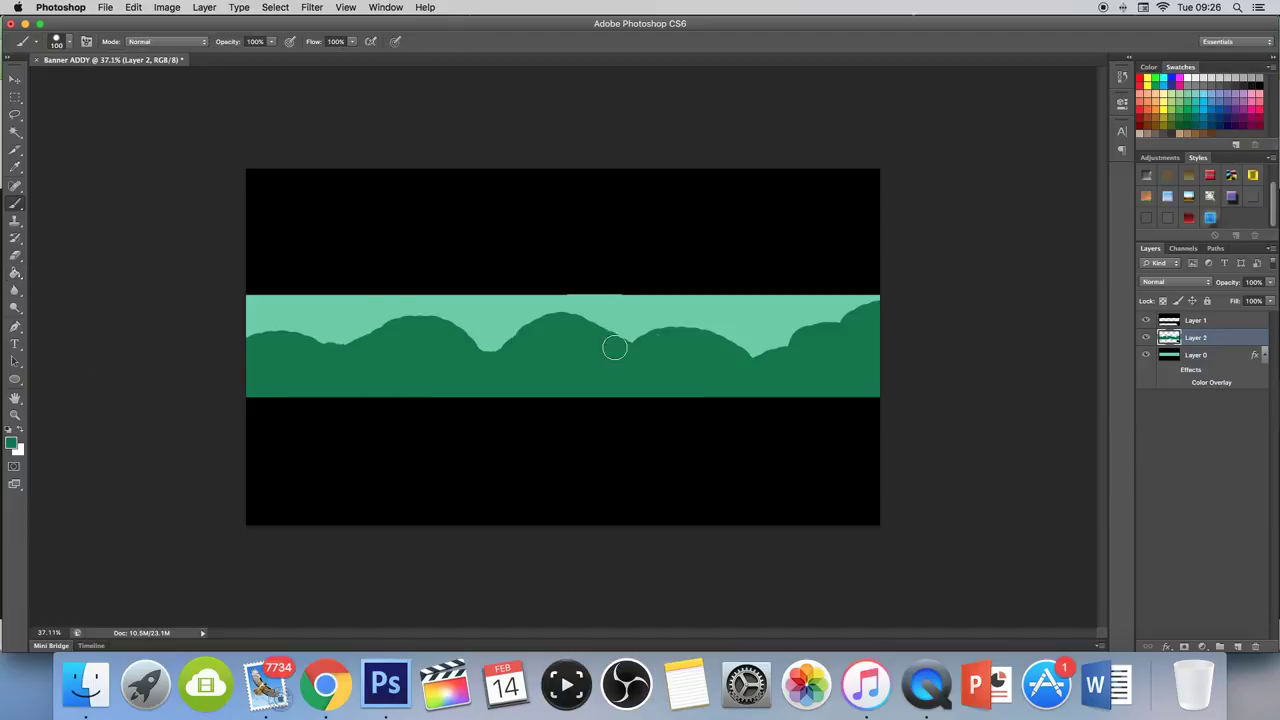
left_click(714, 311, "alt")
left_click_drag(745, 338, 867, 392)
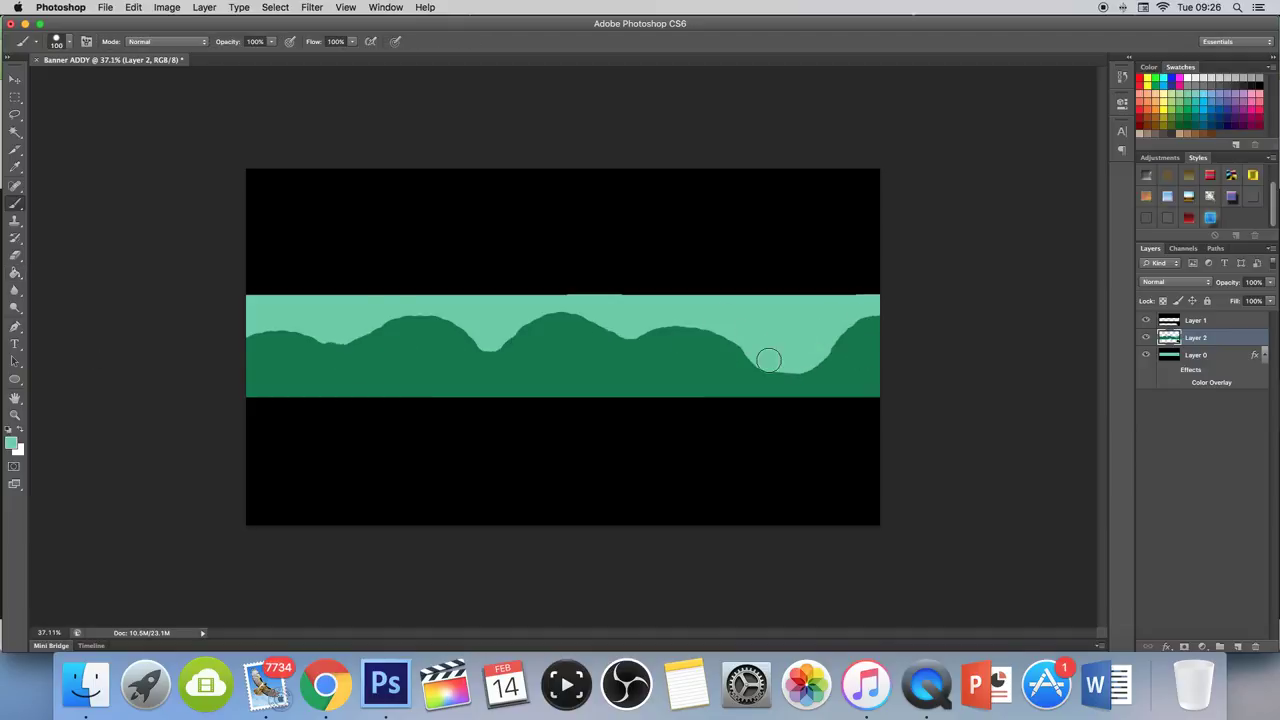
scroll(561, 345, "down", 5)
scroll(561, 345, "up", 5)
left_click(751, 380, "alt")
left_click_drag(751, 380, 790, 374)
left_click(1238, 646)
left_click(12, 443)
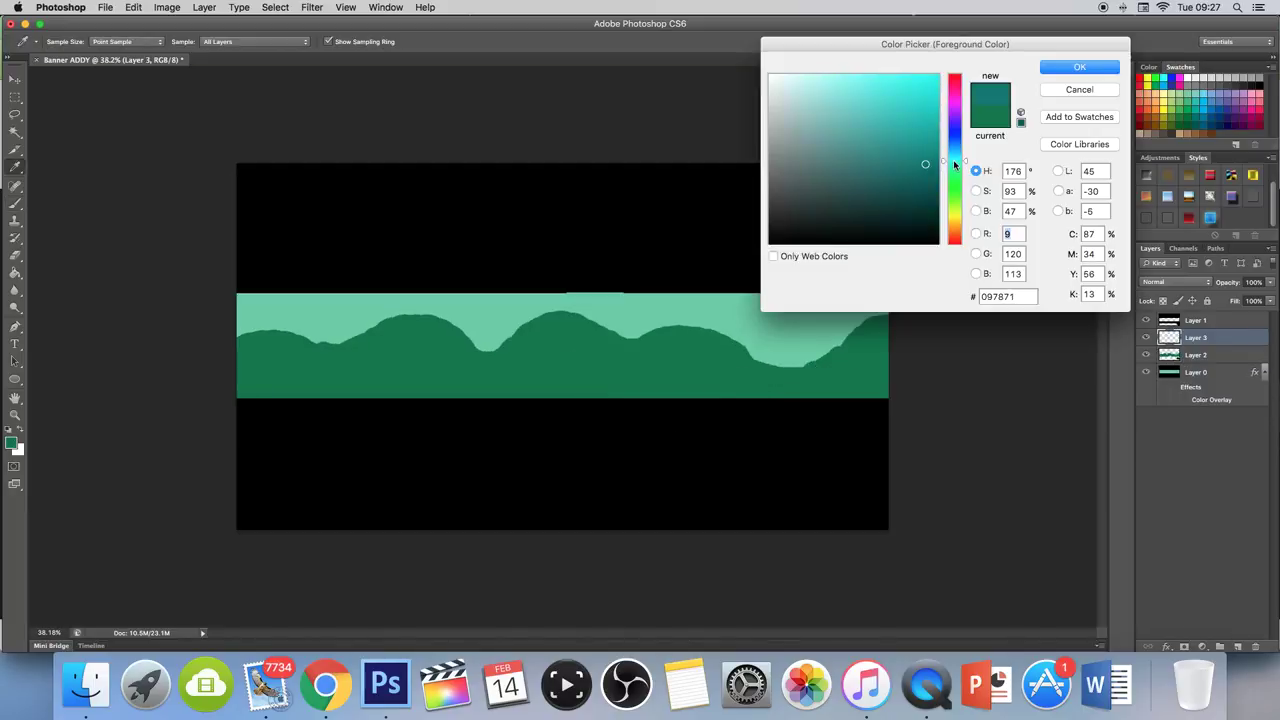
Brush a strip of dark teal hill bumps along the bottom of the band on Layer 3
key("Return")
mouse_move(270, 394)
left_mouse_down()
mouse_move(815, 391)
mouse_move(637, 391)
left_mouse_up()
left_click_drag(400, 385, 440, 391)
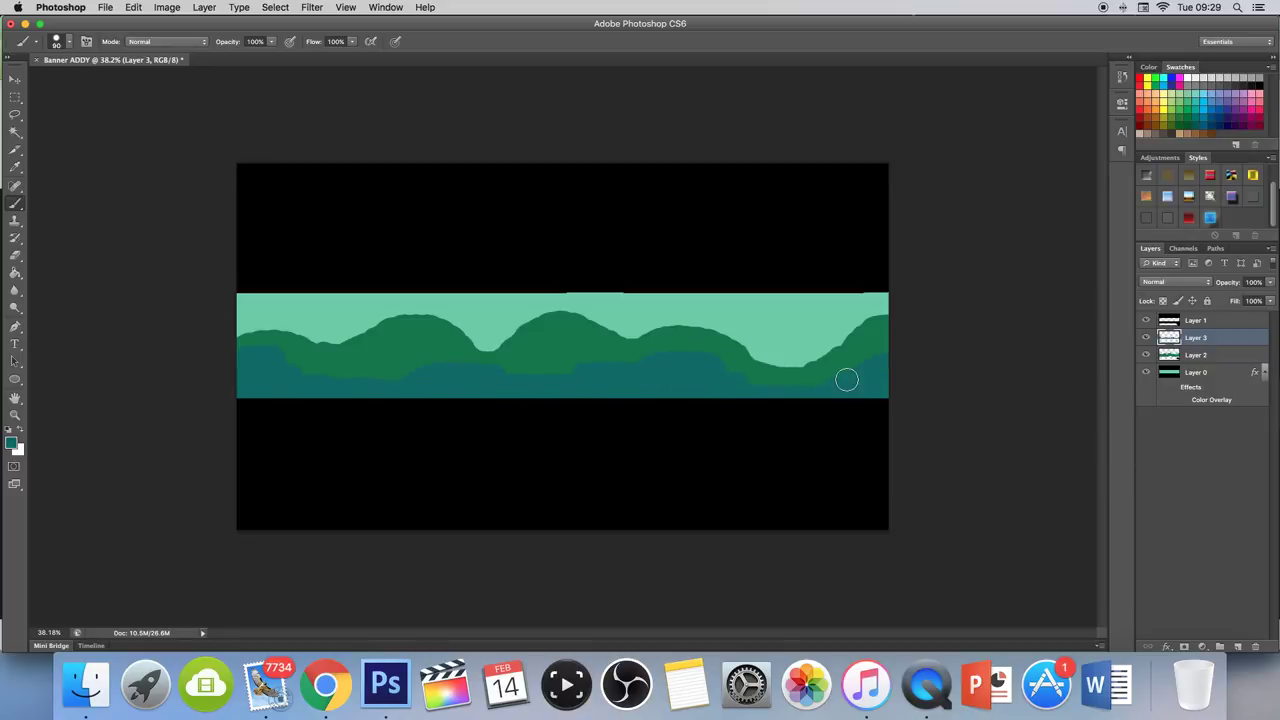
left_click_drag(550, 342, 500, 345)
key("bracketleft")
key("bracketleft")
key("bracketleft")
scroll(406, 374, "up", 5)
scroll(684, 352, "right", 5)
scroll(600, 365, "right", 3)
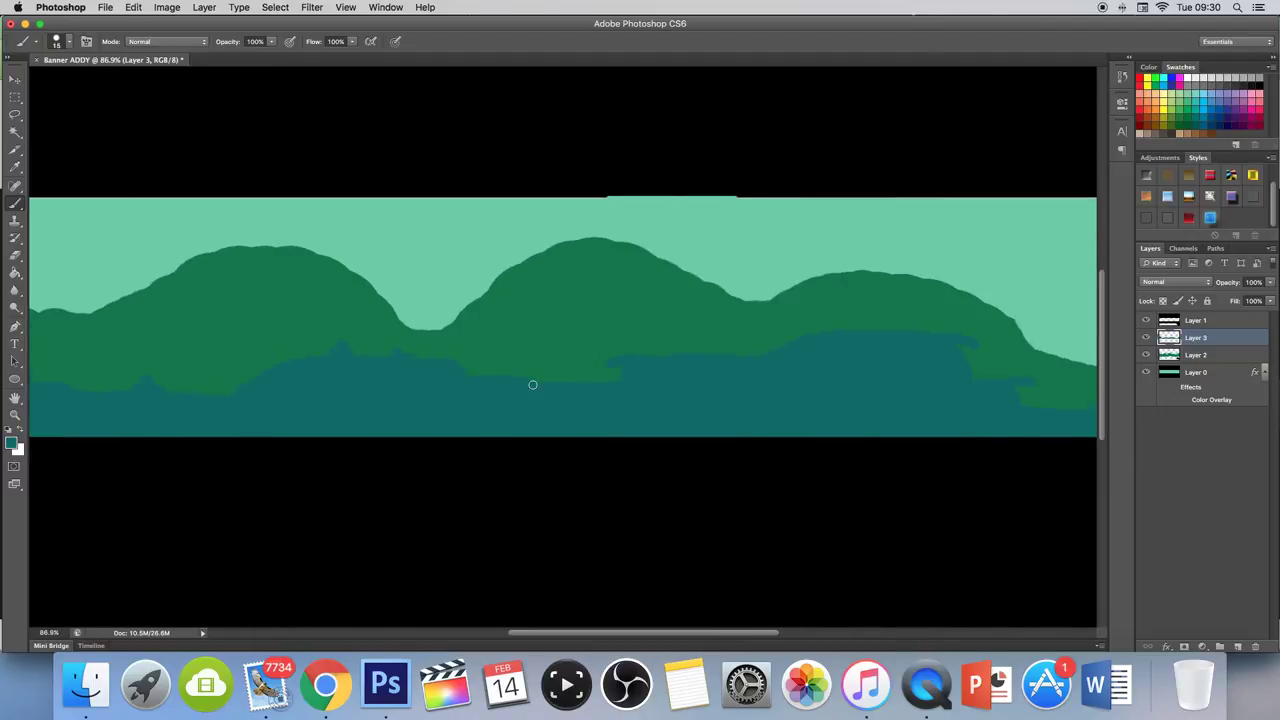
scroll(800, 320, "right", 5)
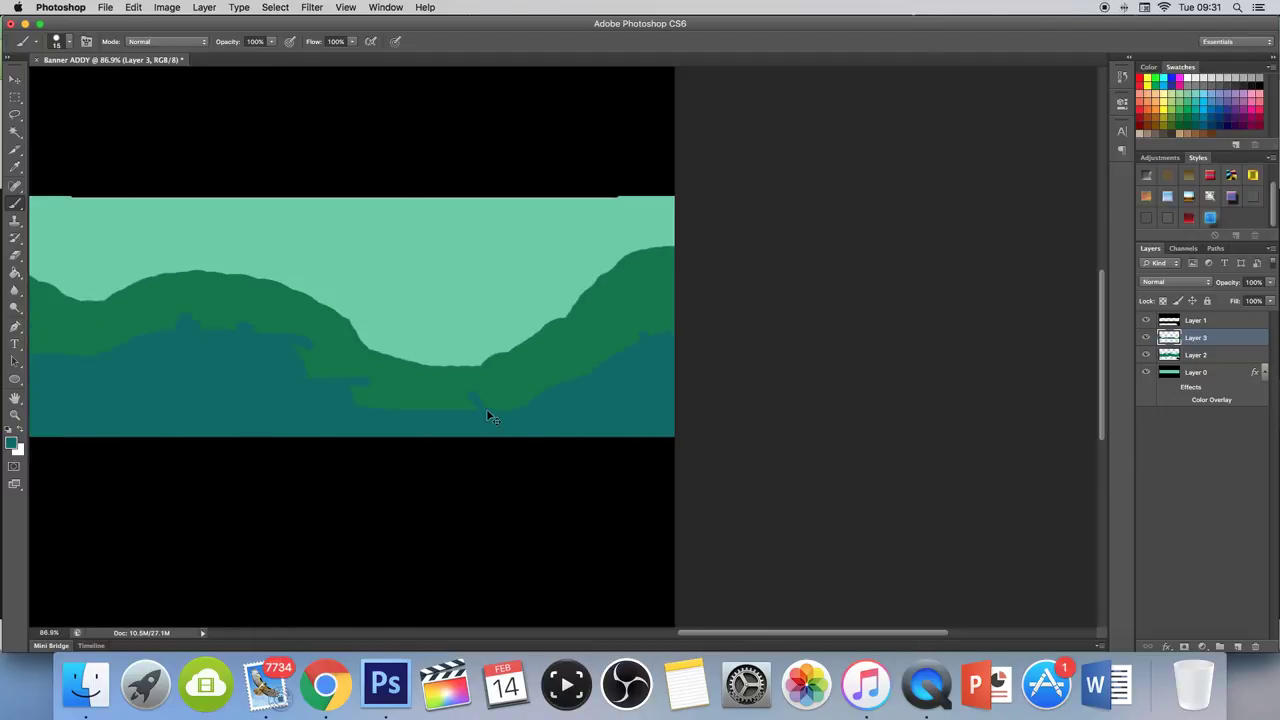
scroll(419, 348, "left", 3)
scroll(300, 363, "left", 3)
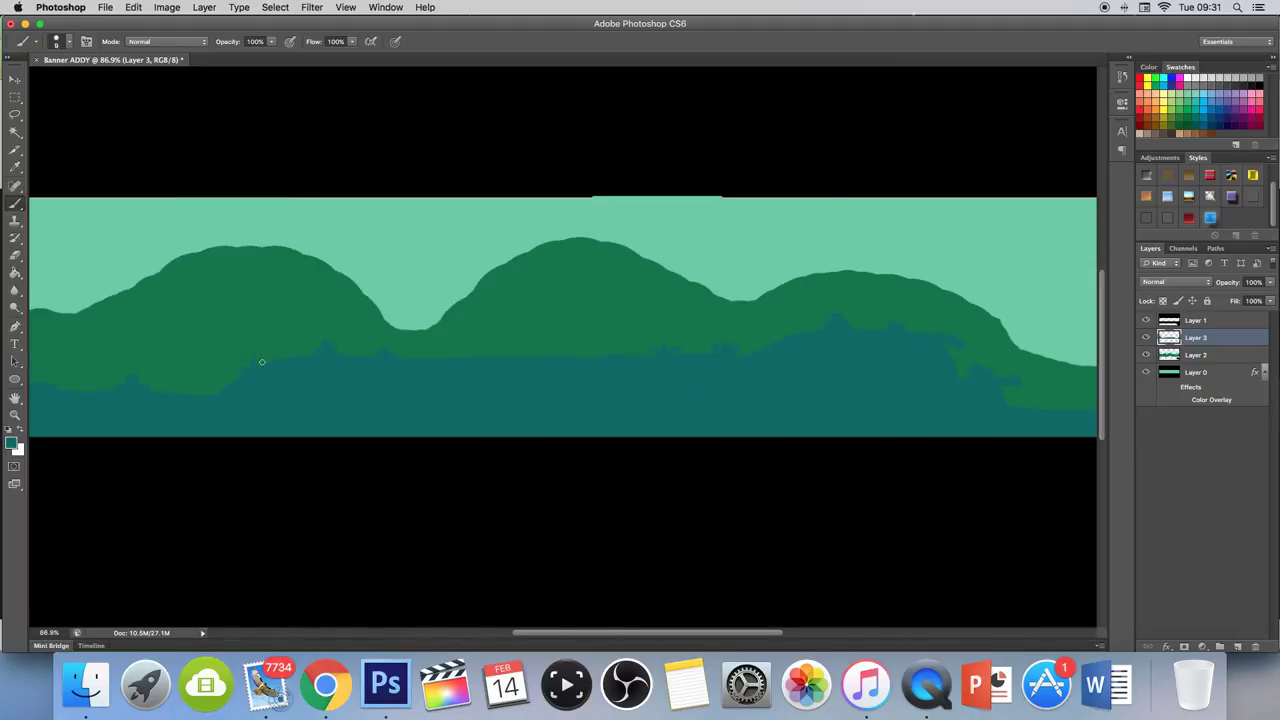
scroll(251, 371, "down", 3)
scroll(471, 271, "down", 2)
scroll(605, 345, "up", 2)
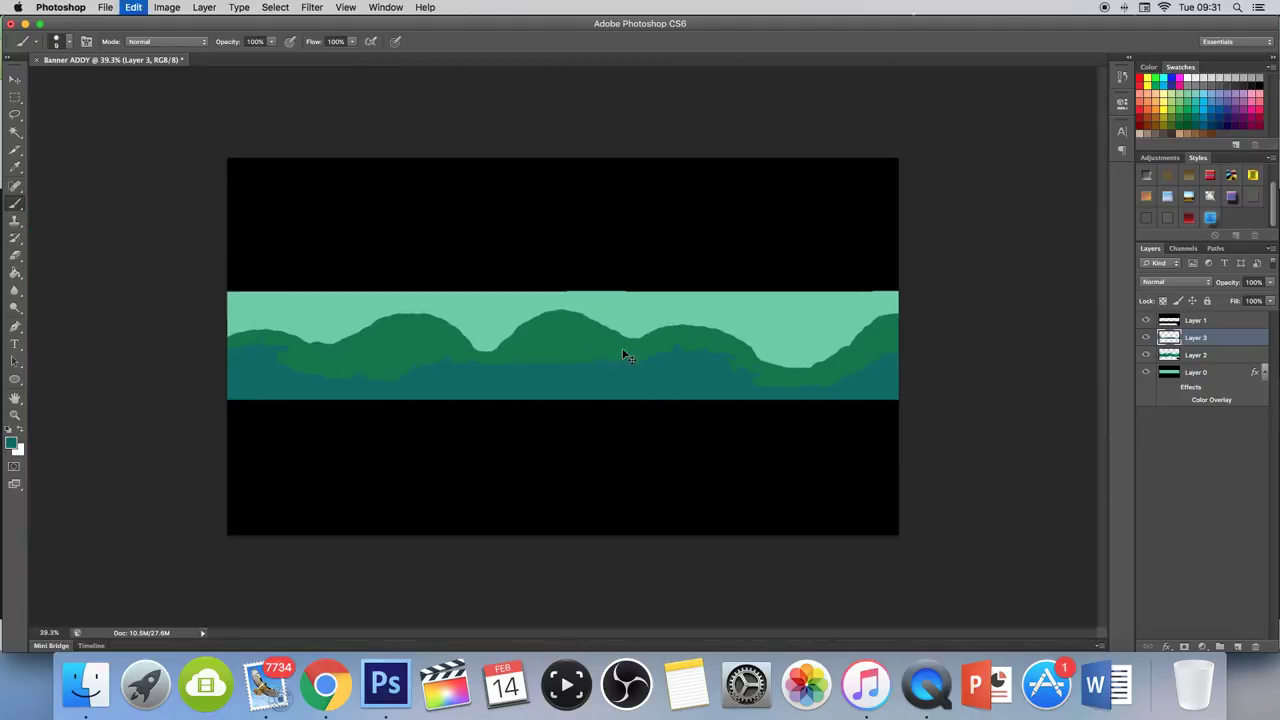
scroll(623, 350, "up", 6)
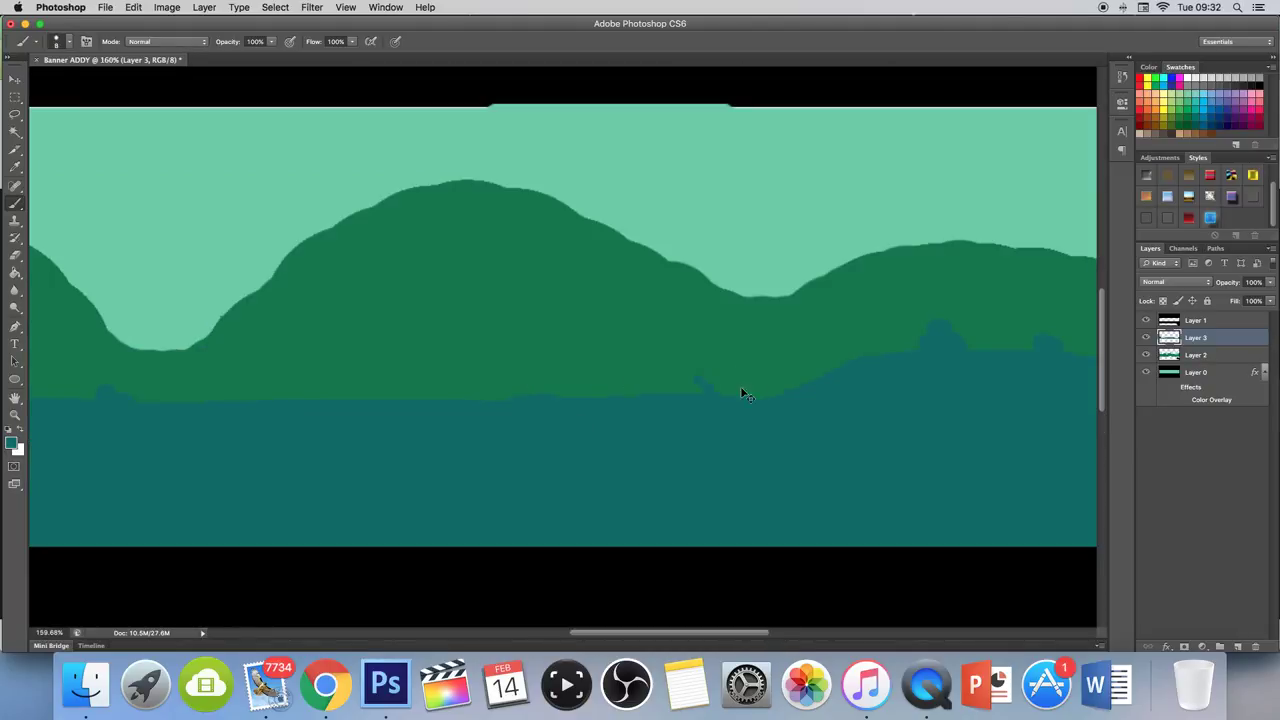
scroll(778, 387, "down", 3)
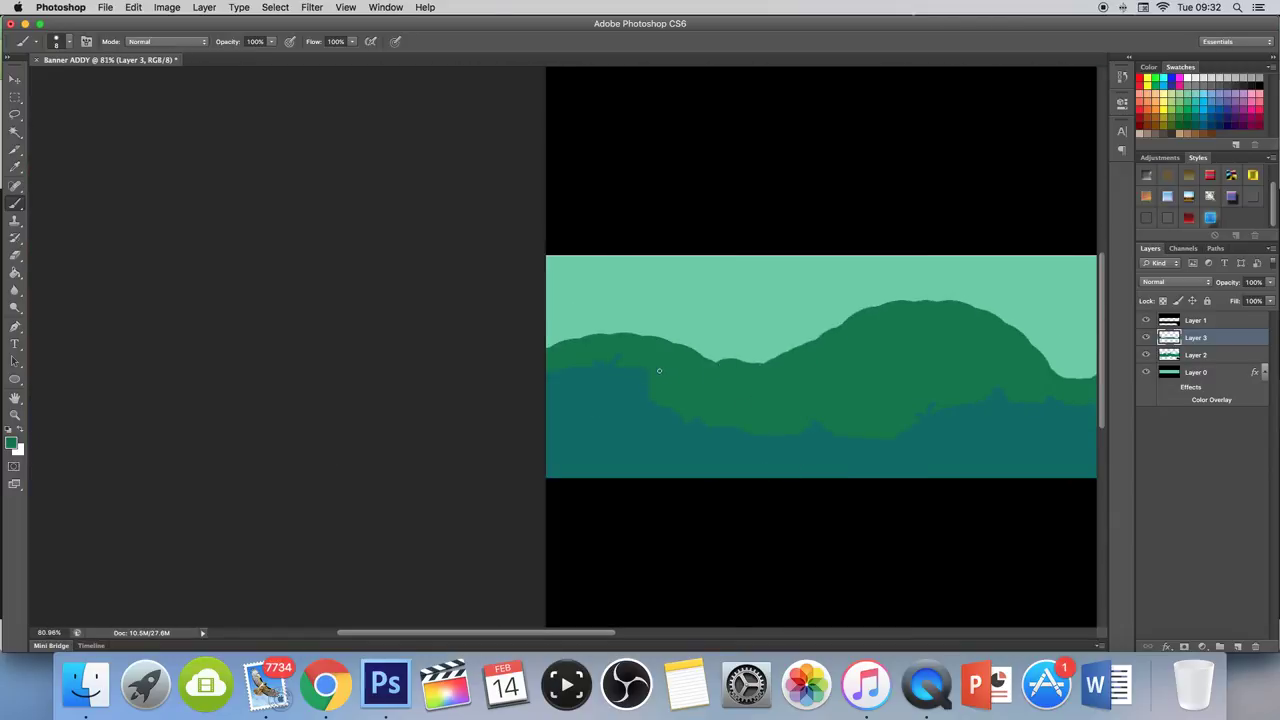
scroll(978, 344, "right", 5)
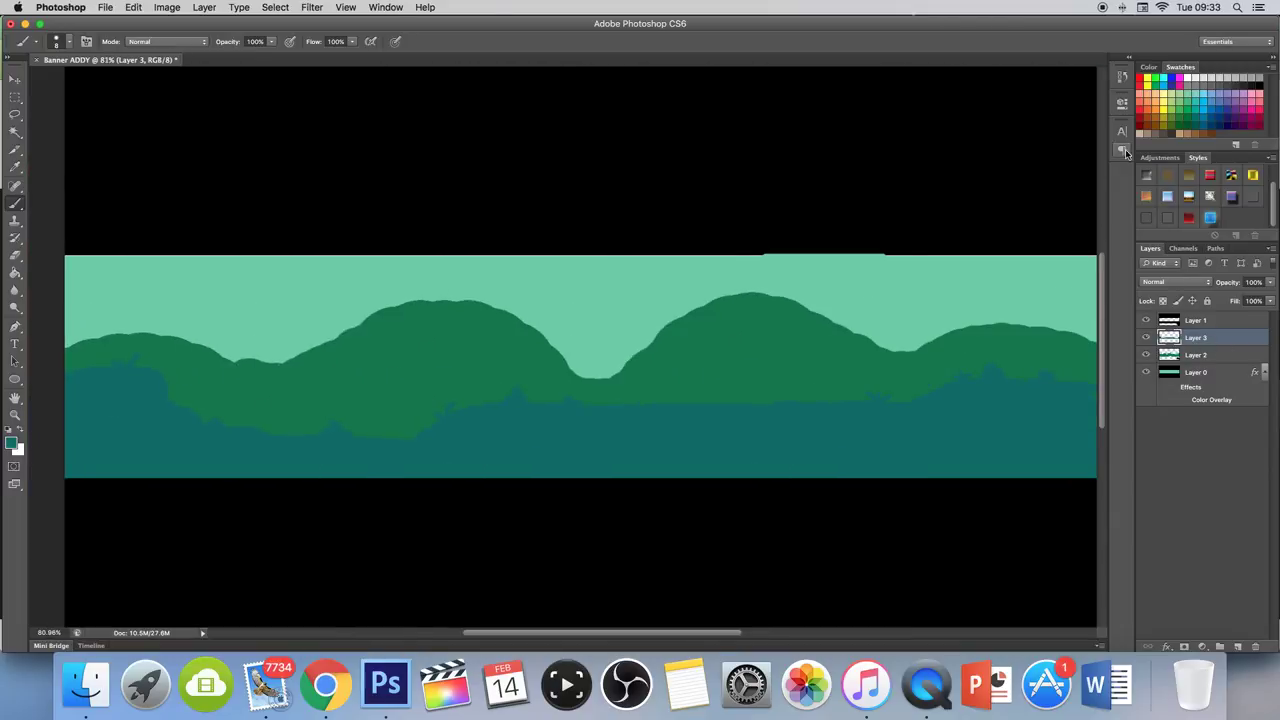
left_click_drag(1008, 234, 1004, 240)
Remove the Hue/Saturation adjustment layer
key("ctrl+bracketleft")
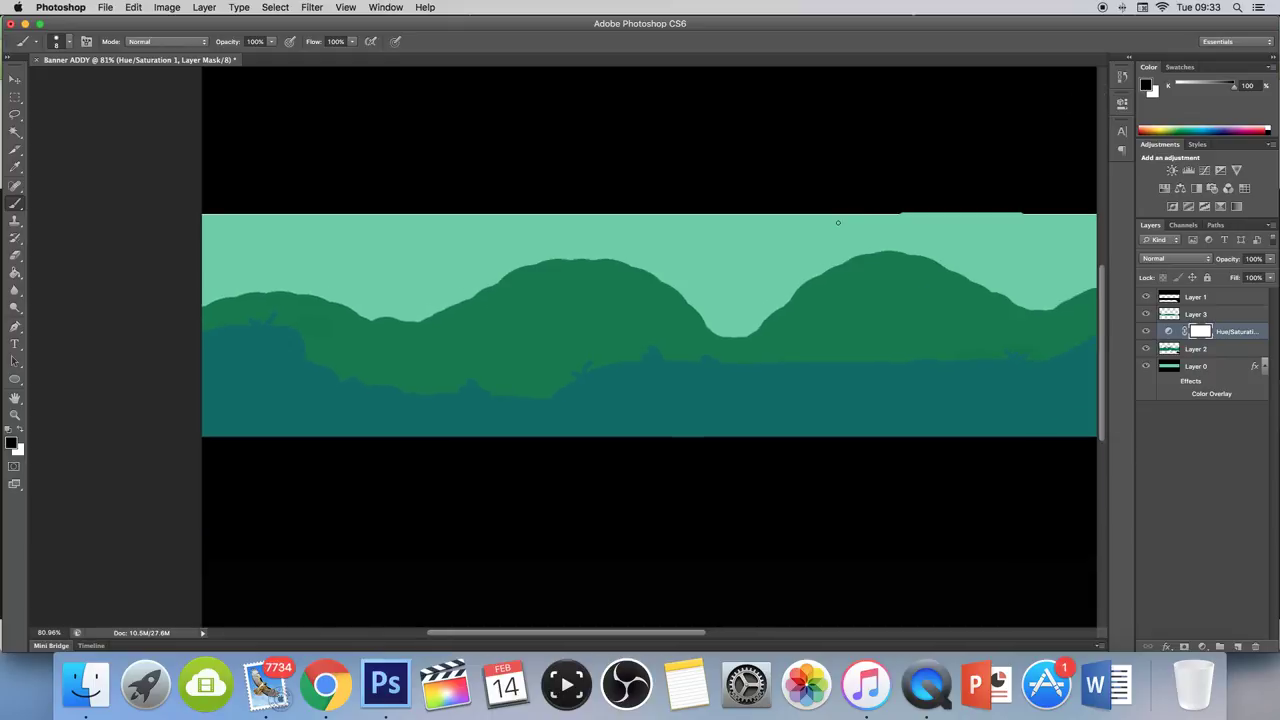
scroll(793, 350, "down", 4)
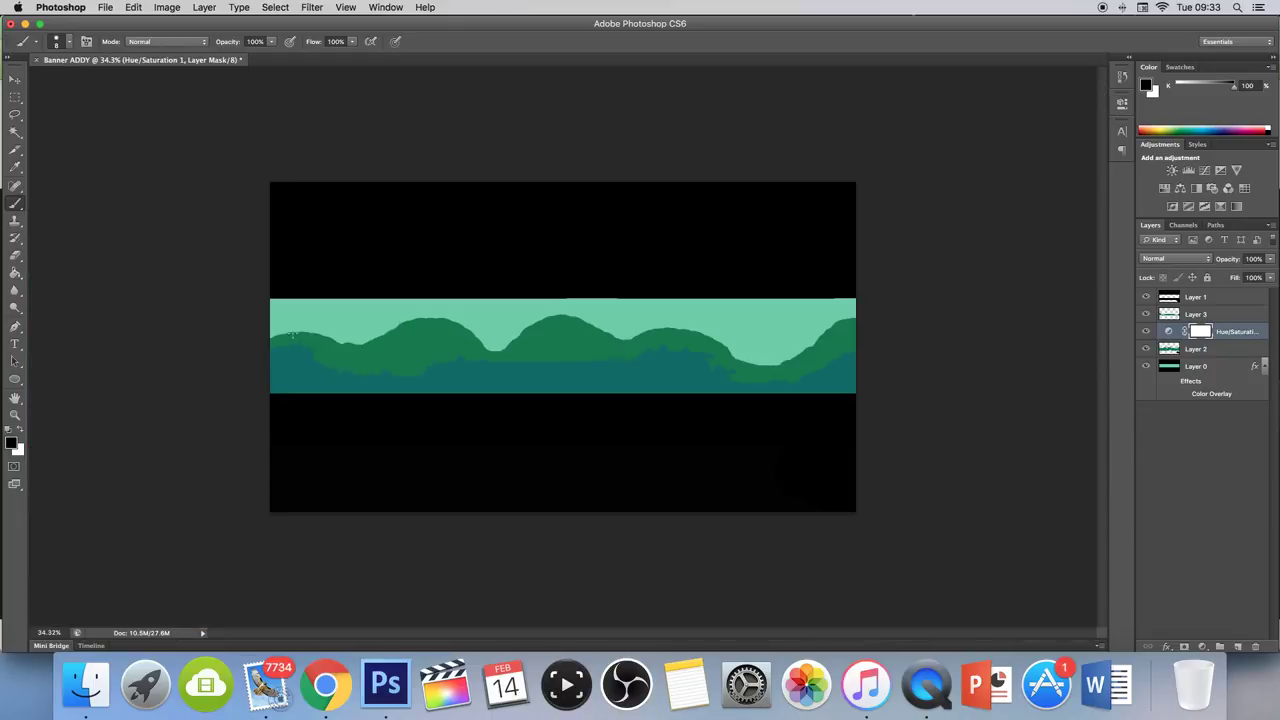
key("Delete")
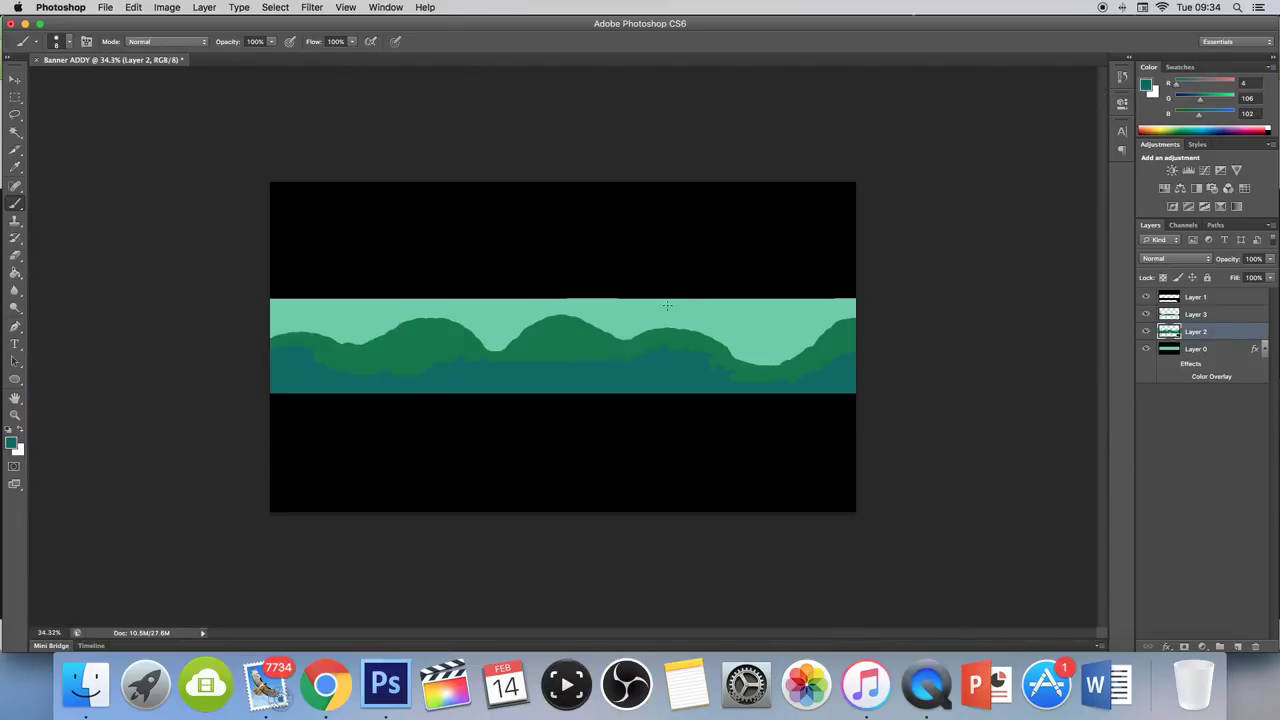
scroll(546, 341, "up", 4)
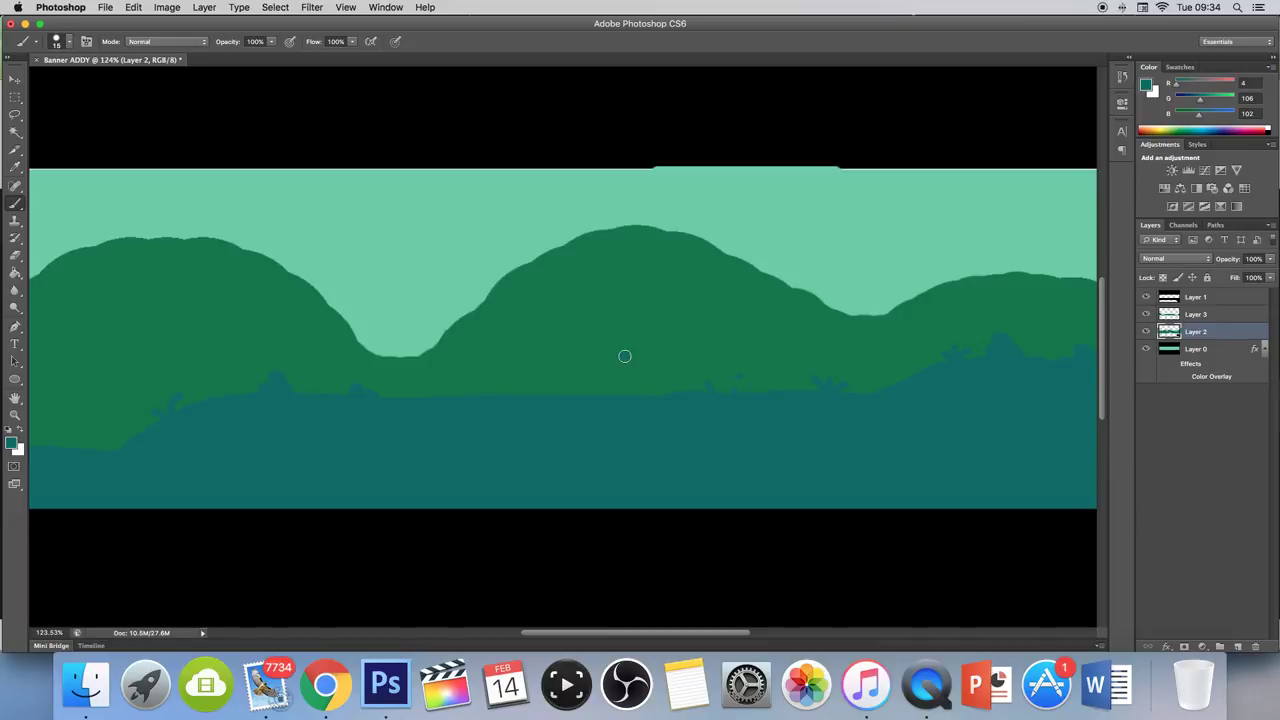
Paint a small teal pine tree on the middle green hill and marquee-select it
left_click_drag(609, 324, 624, 287)
key("bracketleft")
key("m")
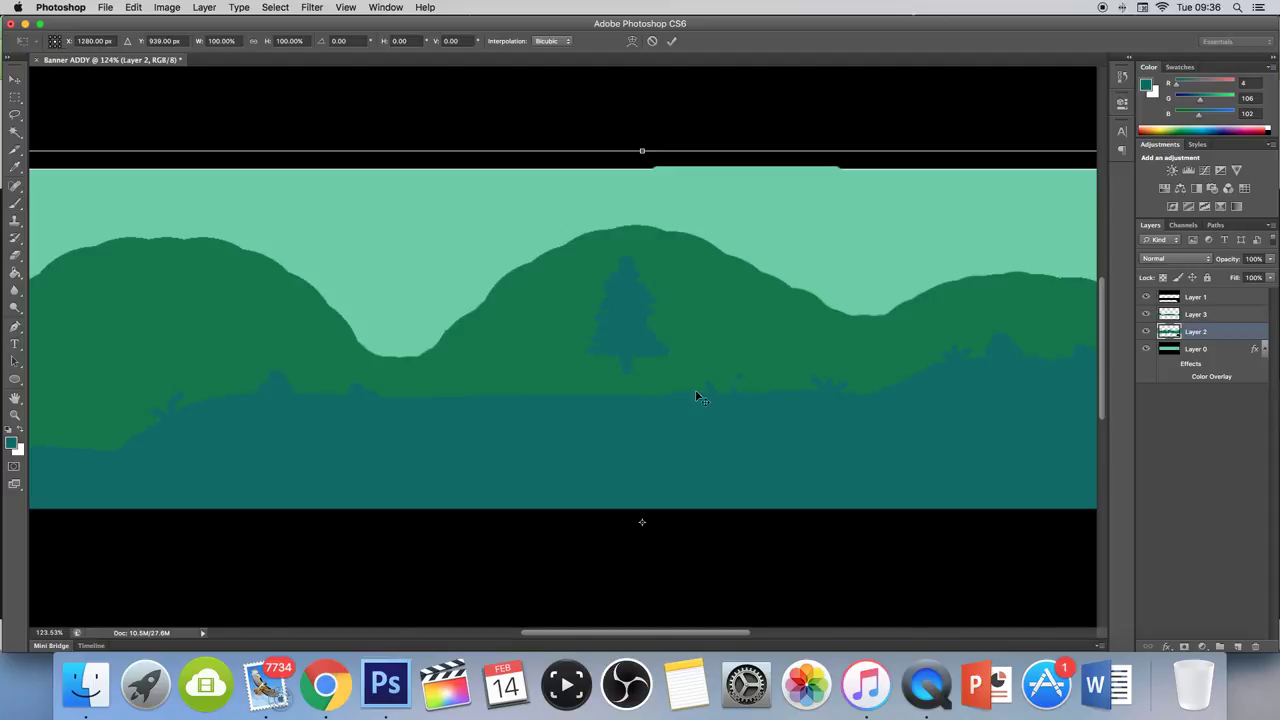
left_click_drag(571, 244, 682, 389)
Copy the pine tree onto its own layer and stretch it with Free Transform
right_click(613, 348)
left_click(671, 438)
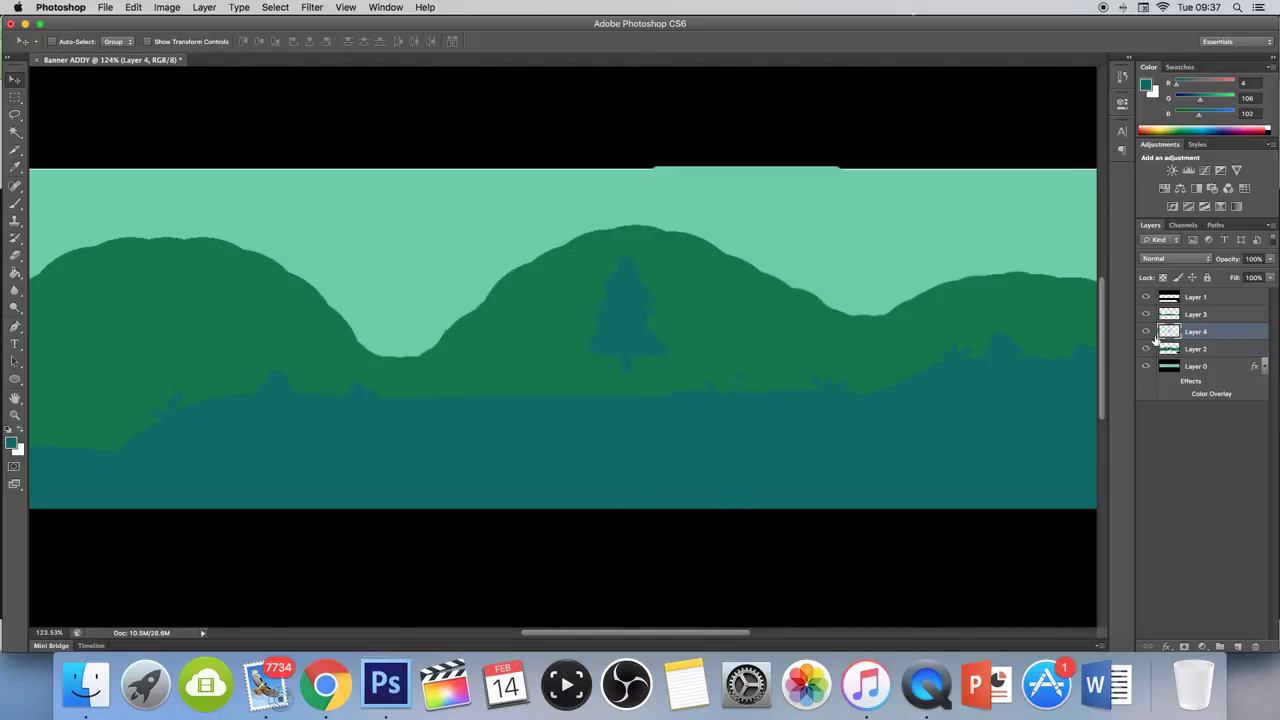
scroll(569, 403, "left", 5)
key("super+t")
left_click_drag(551, 316, 551, 309)
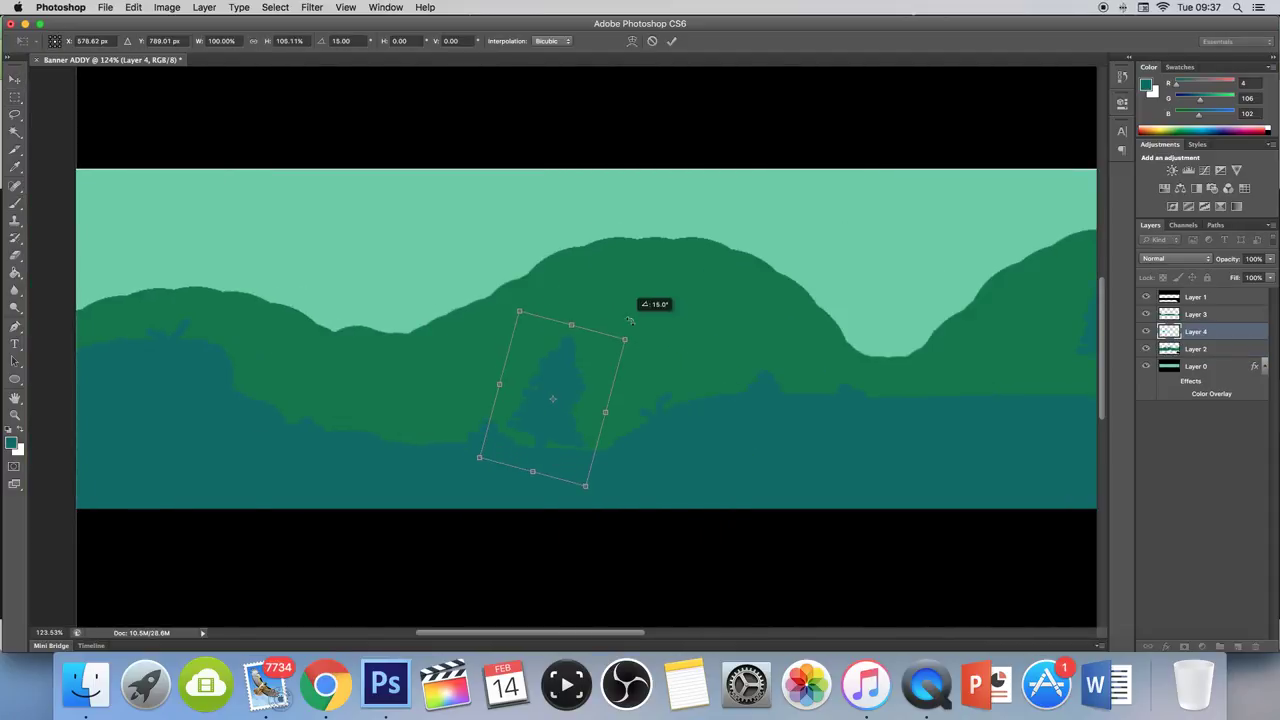
key("Return")
Duplicate the tree layer again and rotate the copy about 15° onto another hill
key("v")
scroll(286, 323, "right", 5)
key("super+j")
scroll(1038, 445, "right", 5)
scroll(1038, 445, "left", 5)
key("super+t")
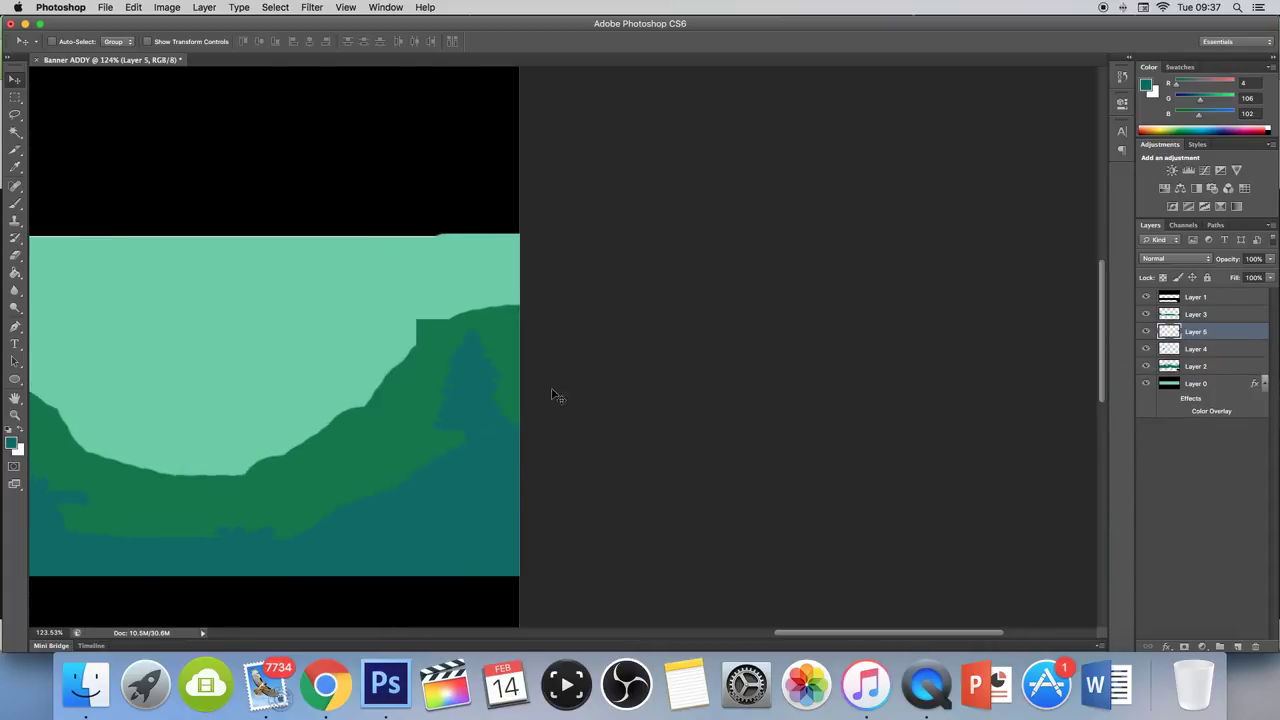
left_click_drag(466, 407, 414, 334)
key("Return")
scroll(470, 400, "down", 3)
key("b")
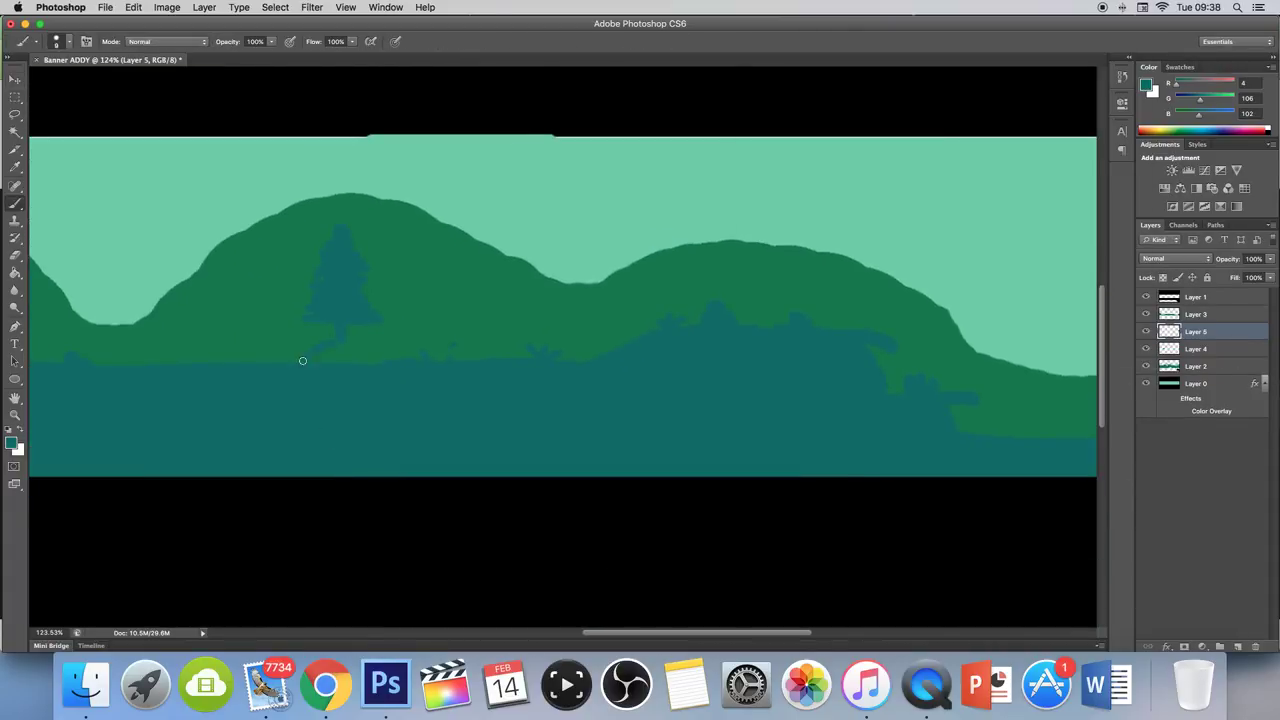
scroll(376, 343, "down", 5)
scroll(763, 380, "down", 3)
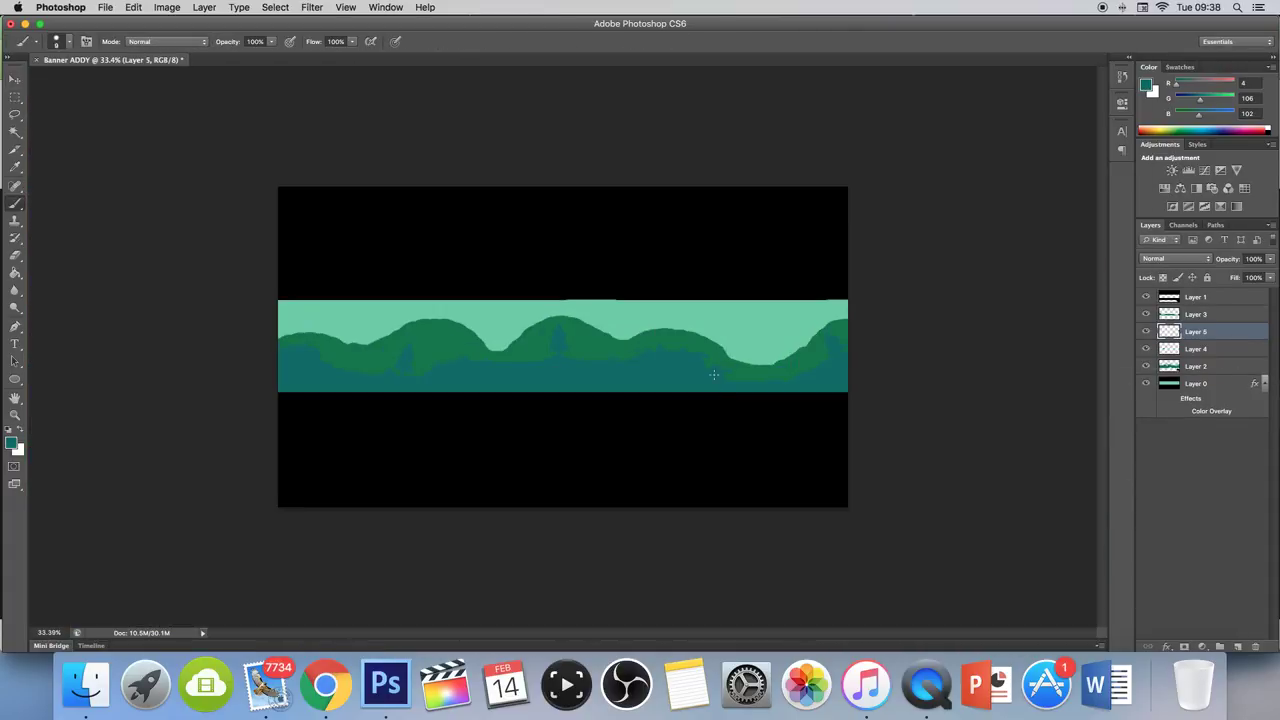
Add a new layer for the ground with black as the paint colour
key("d")
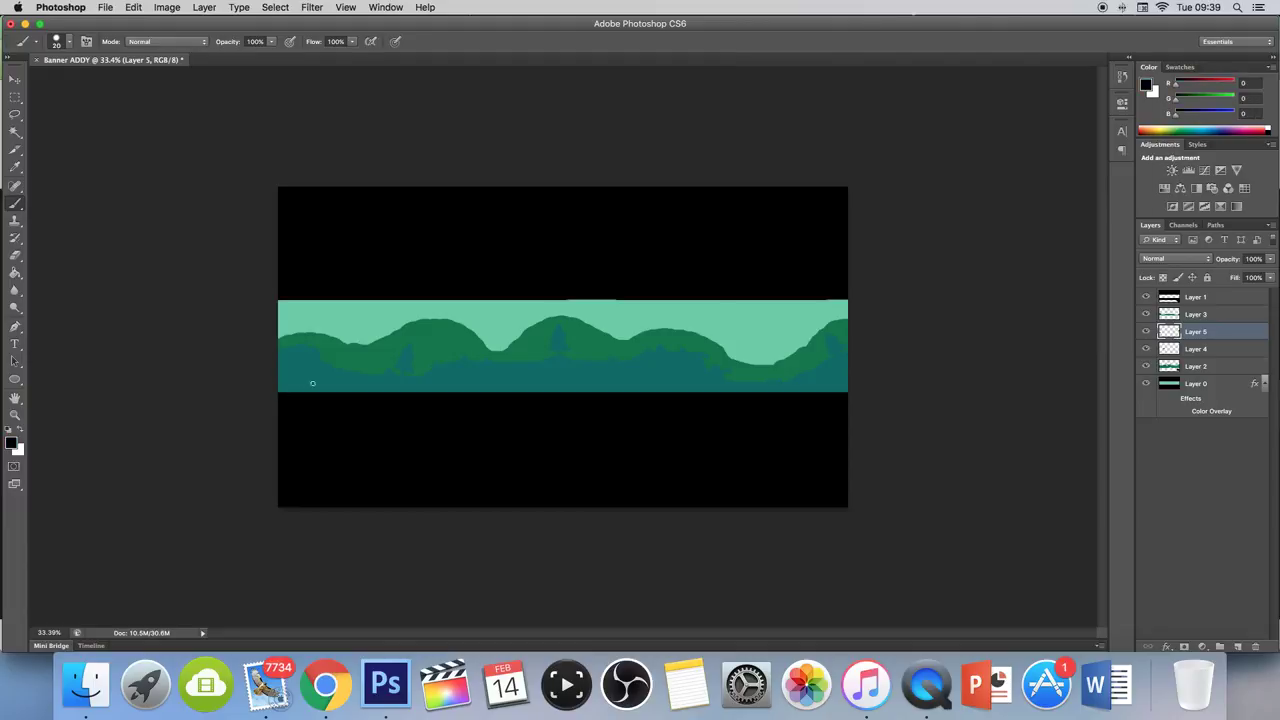
key("super+shift+alt+n")
left_click_drag(336, 387, 380, 385)
key("super+z")
key("super+z")
left_click(368, 383, "alt")
key("super+z")
Paint an uneven black ground edge along the teal hills' bottom, touching up with teal
key("d")
key("bracketright")
key("bracketright")
left_click(290, 388)
mouse_move(846, 392)
left_mouse_down()
mouse_move(374, 385)
mouse_move(597, 385)
mouse_move(470, 376)
left_mouse_up()
left_click(500, 372, "alt")
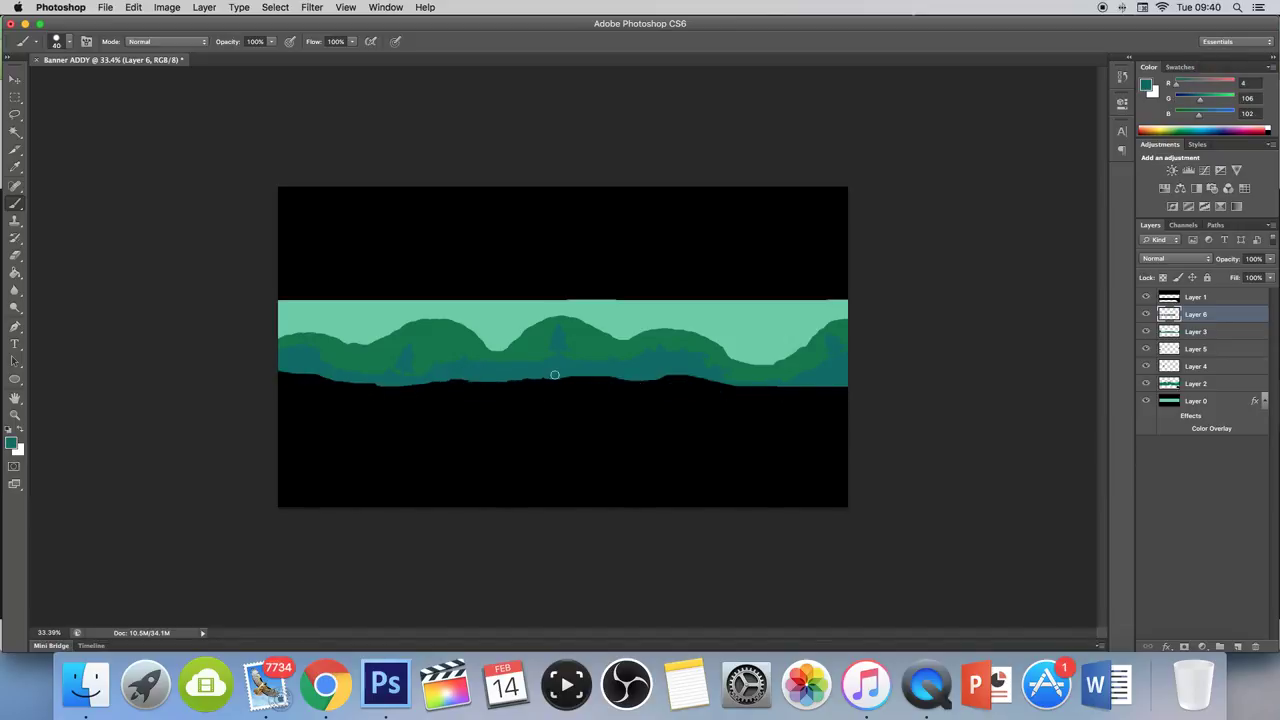
left_click_drag(735, 386, 663, 374)
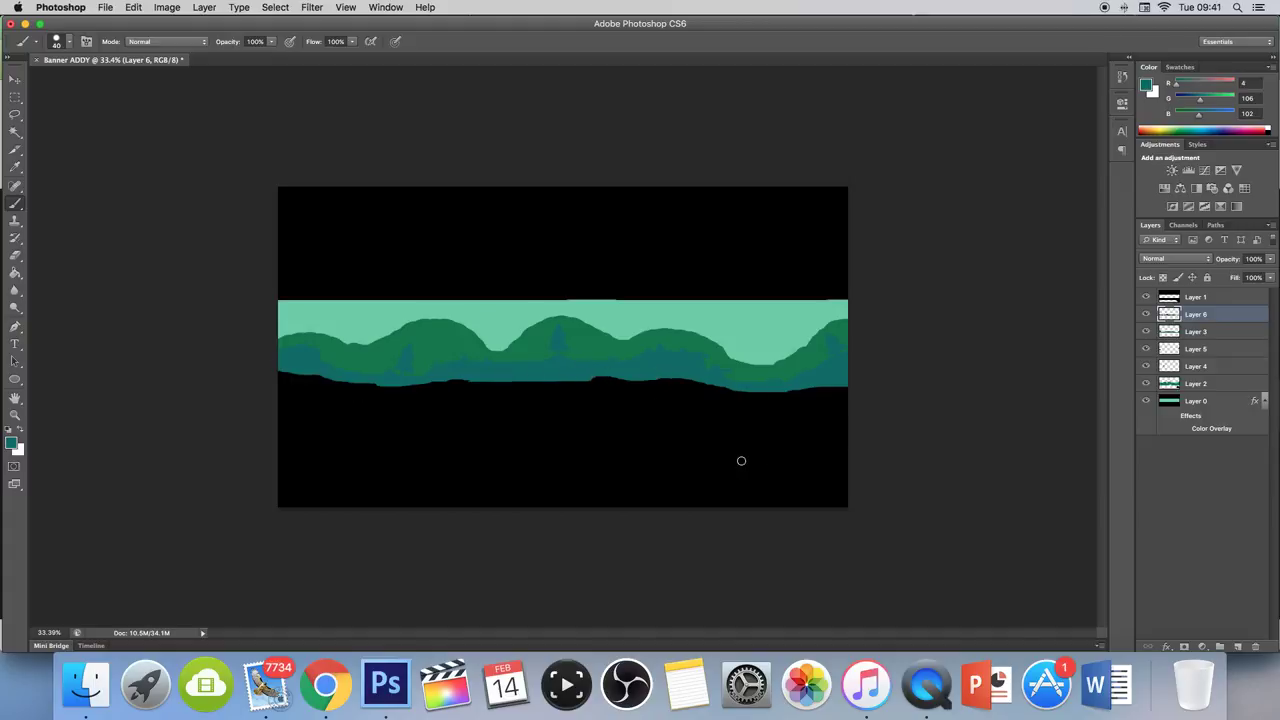
Paint a black pine tree with trunk and branches on a new Layer 7
left_click(1236, 648)
key("d")
key("bracketleft")
key("bracketleft")
left_click_drag(715, 345, 715, 381)
scroll(714, 363, "up", 3)
mouse_move(558, 356)
left_mouse_down()
mouse_move(583, 320)
mouse_move(574, 329)
mouse_move(588, 352)
mouse_move(543, 337)
mouse_move(591, 331)
mouse_move(609, 286)
mouse_move(567, 262)
mouse_move(598, 232)
mouse_move(646, 362)
mouse_move(594, 379)
left_mouse_up()
key("bracketleft")
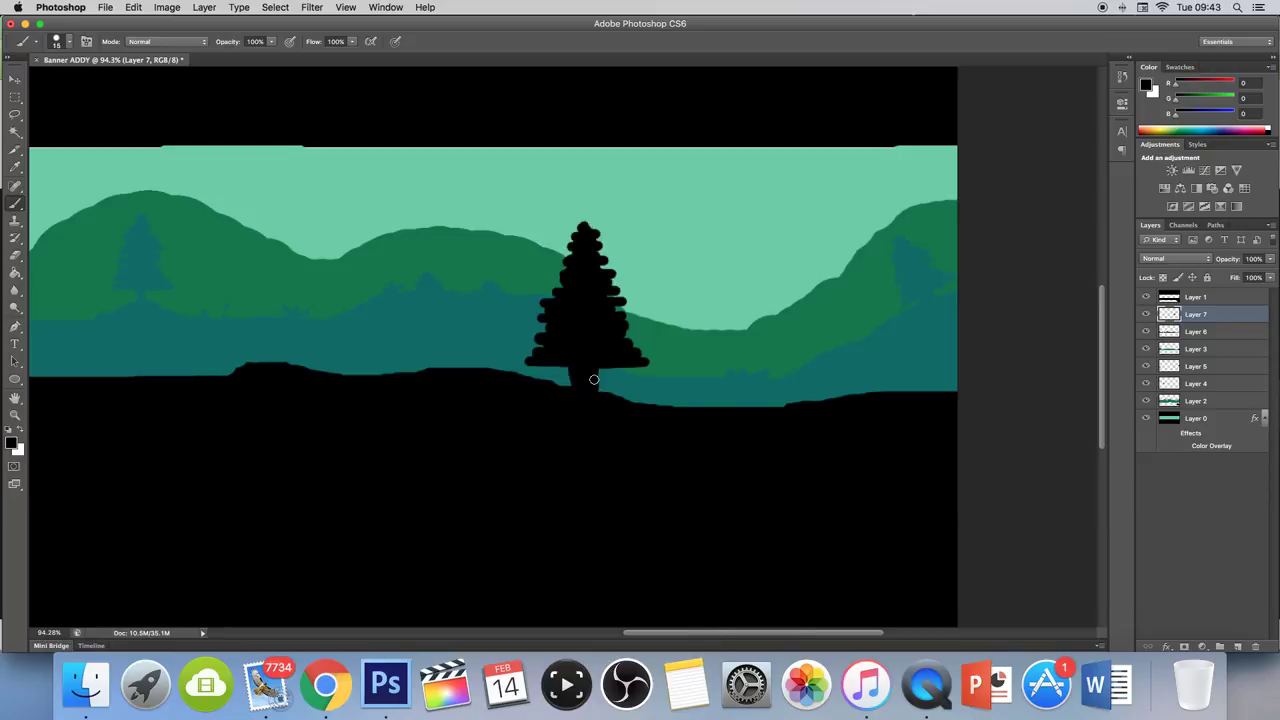
Shrink the pine tree and tilt it slightly with Free Transform
key("ctrl+0")
key("ctrl+t")
left_click_drag(557, 226, 521, 285)
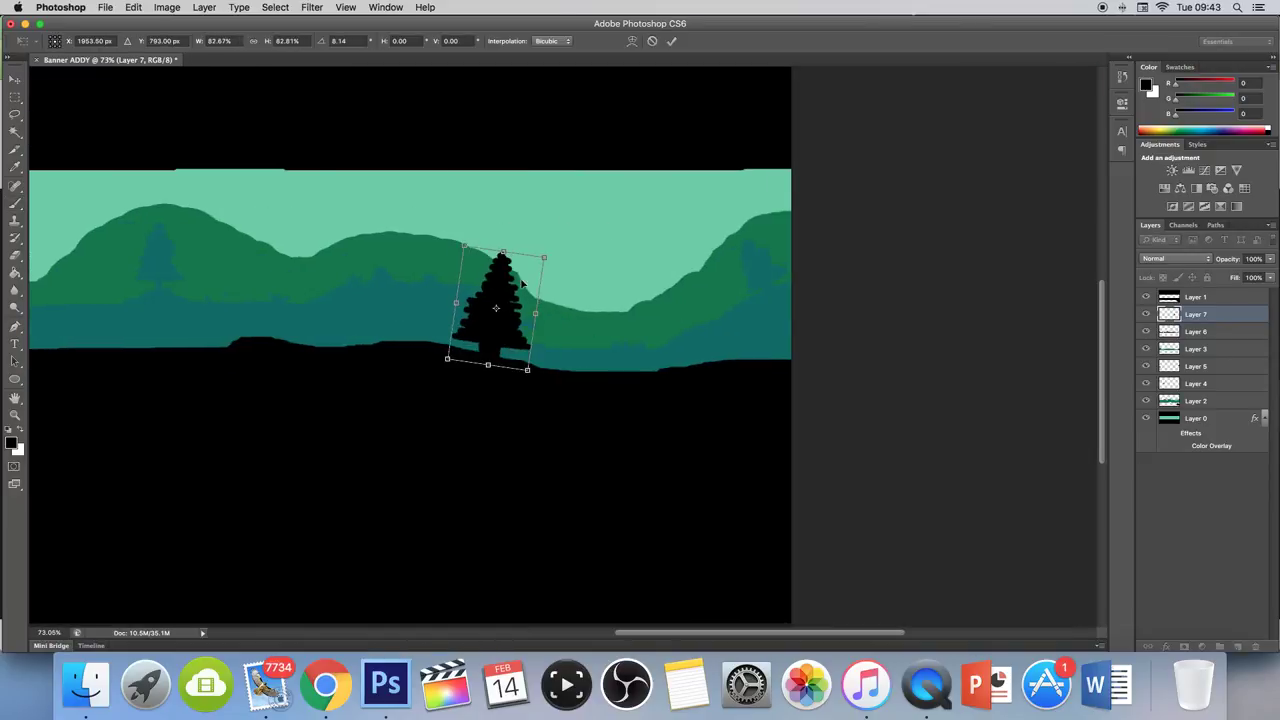
scroll(521, 285, "up", 1)
key("Return")
Duplicate the tree twice and place the copies along the ground, tilting the left one
key("ctrl+j")
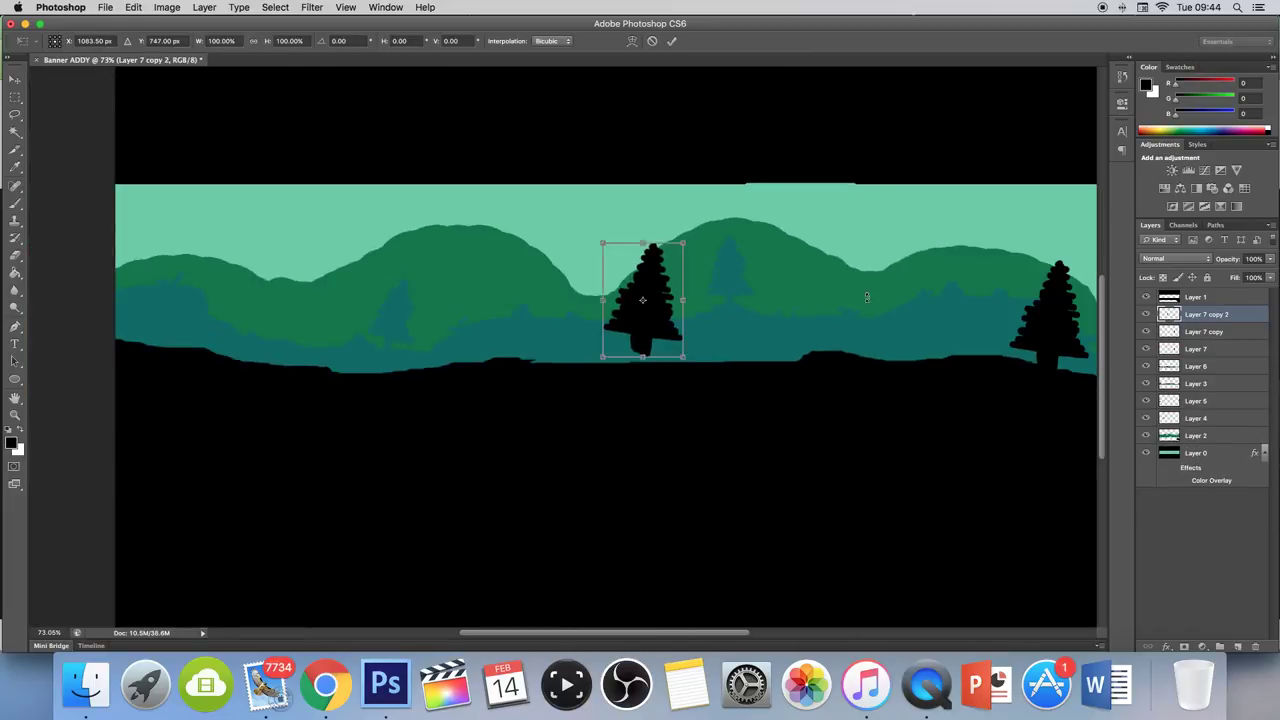
left_click_drag(643, 300, 165, 300)
key("Return")
left_click_drag(786, 300, 231, 302)
key("ctrl+t")
left_click_drag(290, 228, 268, 218)
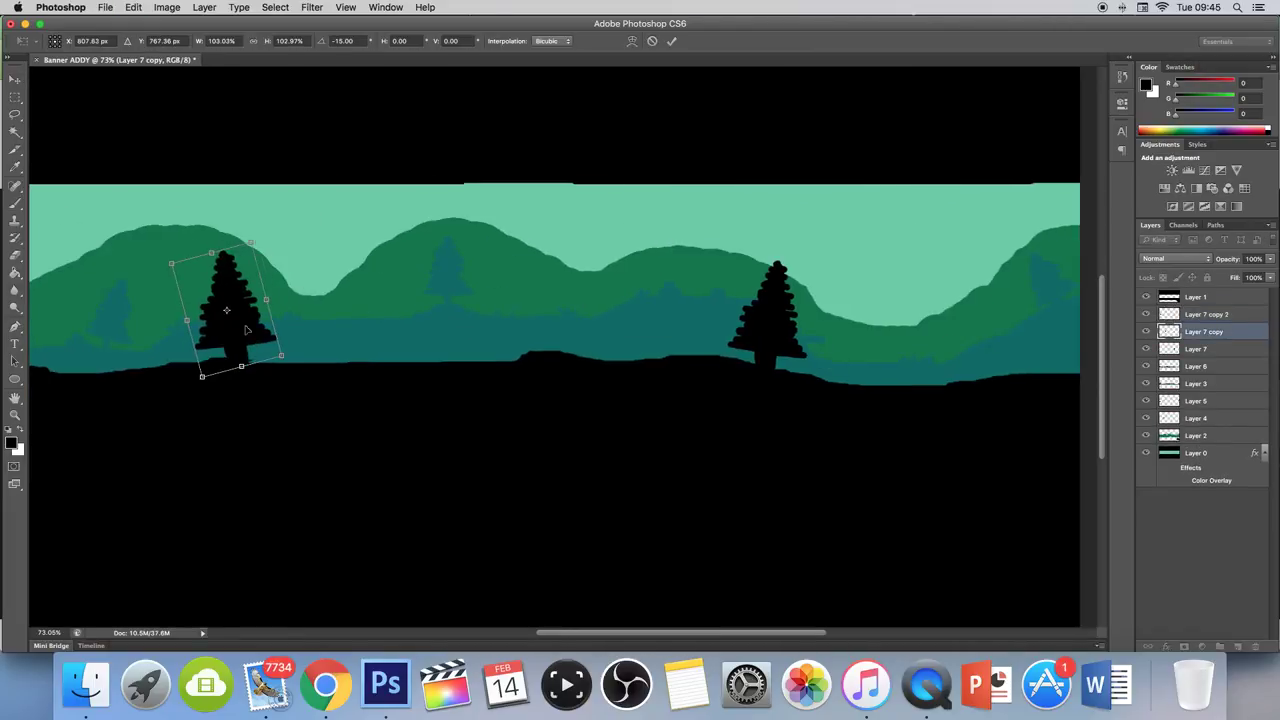
key("Return")
scroll(883, 373, "down", 2)
left_click(1193, 438)
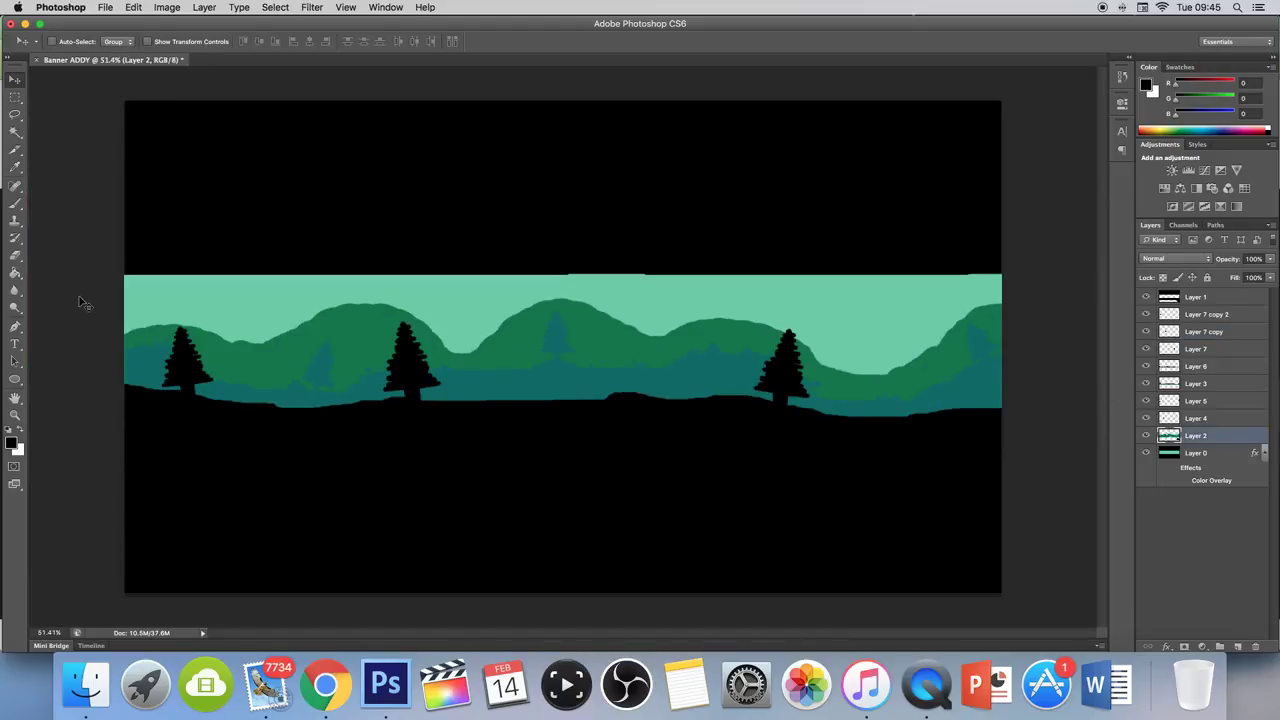
Repaint the green hilltops on Layer 2 with taller, smoother crests and download Chinese Rocks
key("b")
left_click(130, 324, "alt")
mouse_move(130, 324)
left_mouse_down()
mouse_move(290, 336)
mouse_move(405, 300)
mouse_move(482, 342)
mouse_move(126, 300)
left_mouse_up()
key("super+z")
mouse_move(440, 336)
left_mouse_down()
mouse_move(673, 341)
mouse_move(511, 312)
mouse_move(440, 336)
left_mouse_up()
mouse_move(1000, 300)
left_mouse_down()
mouse_move(935, 342)
mouse_move(830, 365)
mouse_move(893, 366)
left_mouse_up()
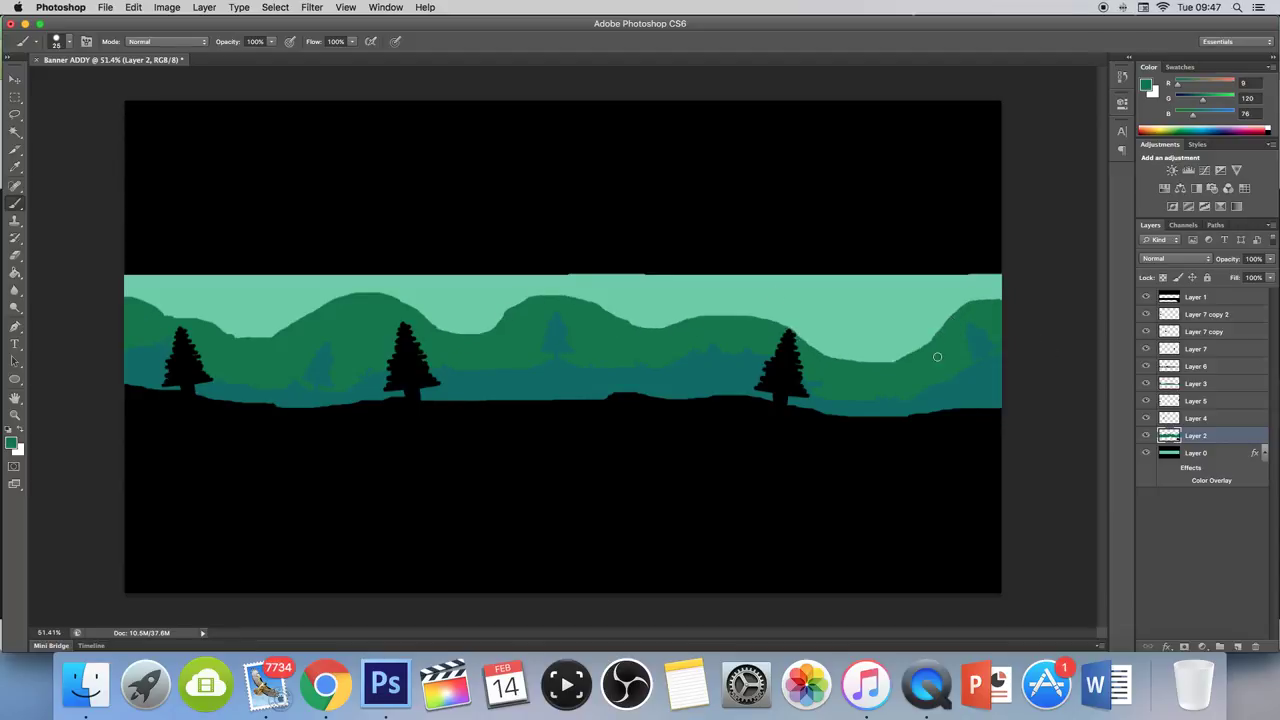
left_click(325, 684)
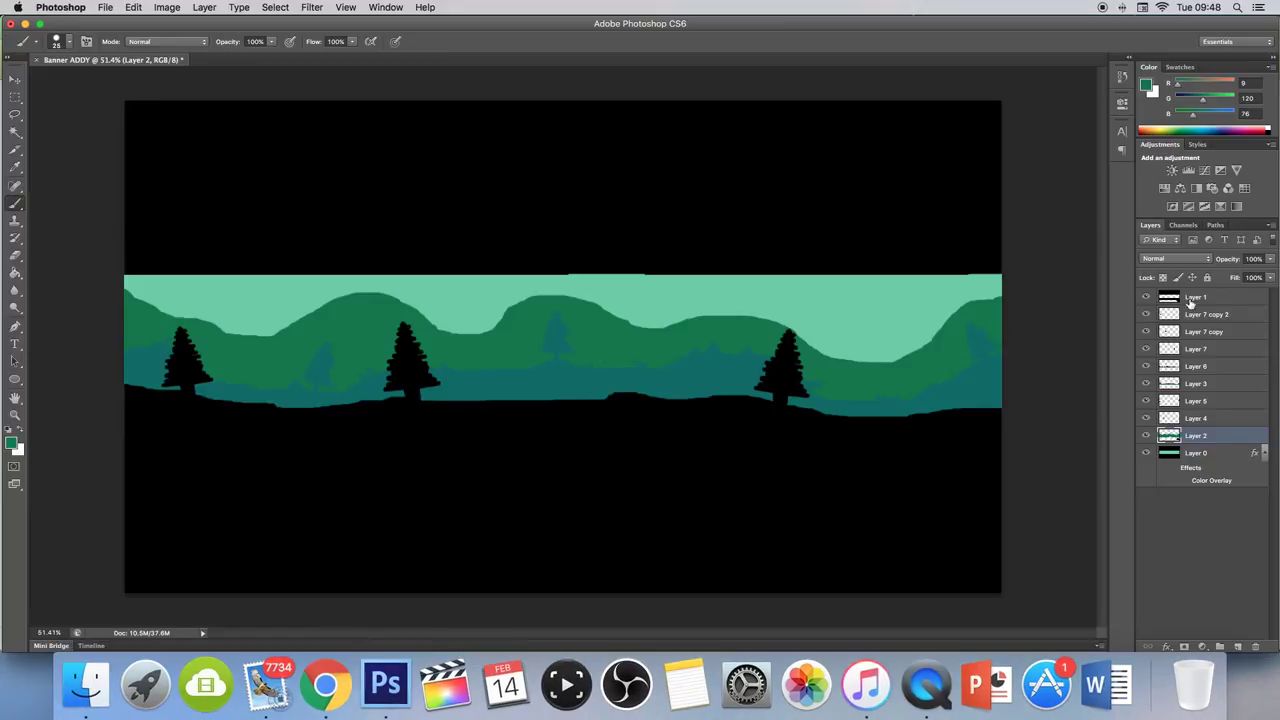
left_click(1195, 298)
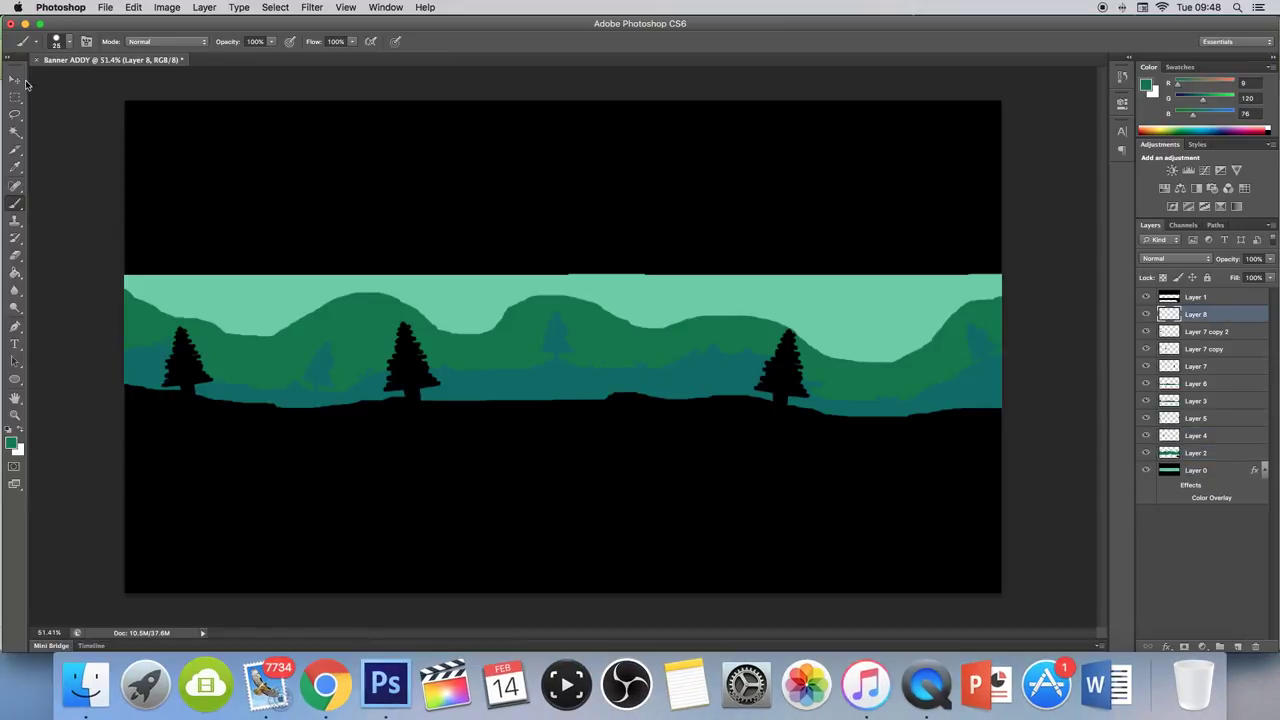
Type black 'ADDY' in the Chinese Rocks font centred in the banner
key("t")
left_click(100, 41)
left_click(191, 463)
left_click(500, 378)
type("ADDY")
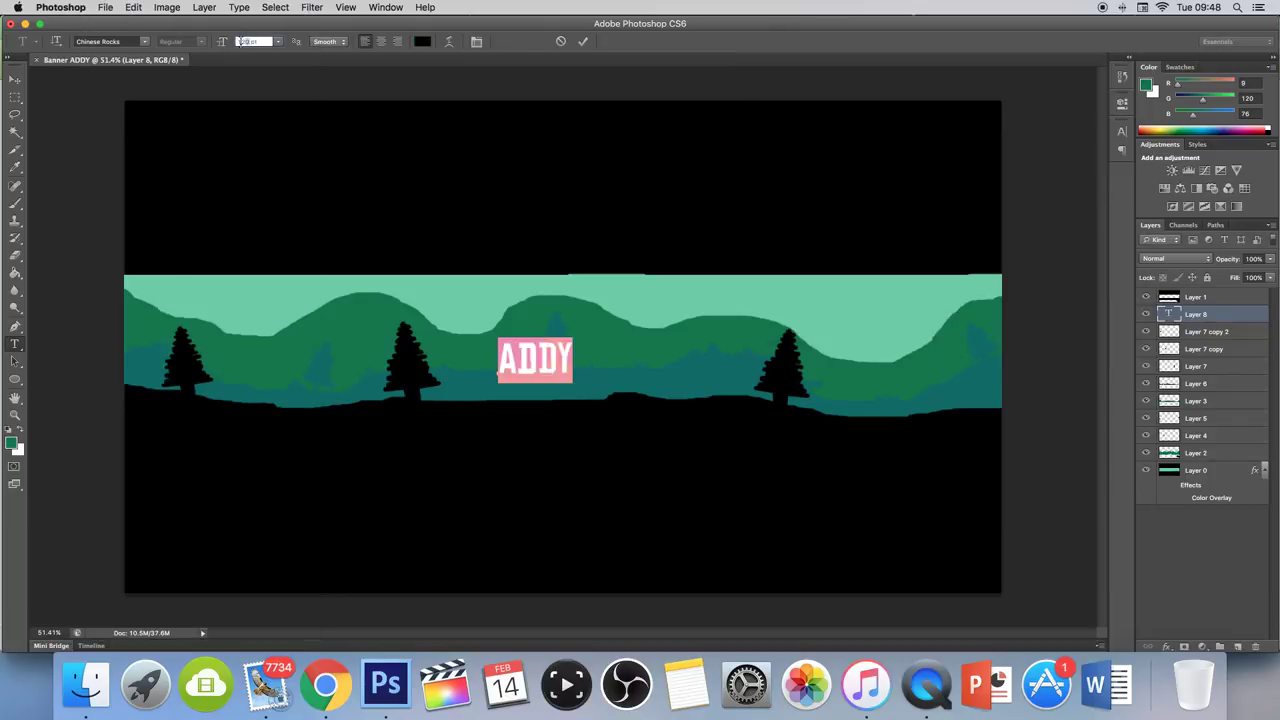
left_click(14, 78)
Brush small grass tufts along the ground edge on Layer 6
left_click(1196, 384)
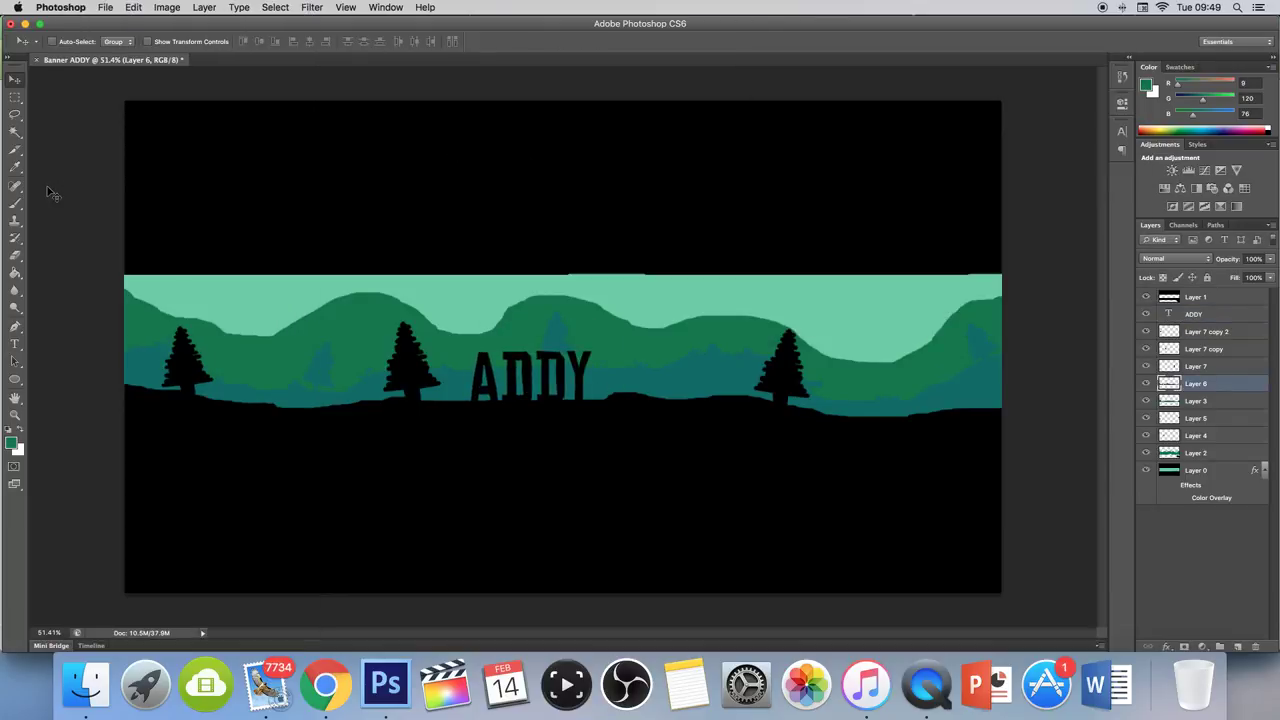
left_click(15, 203)
key("d")
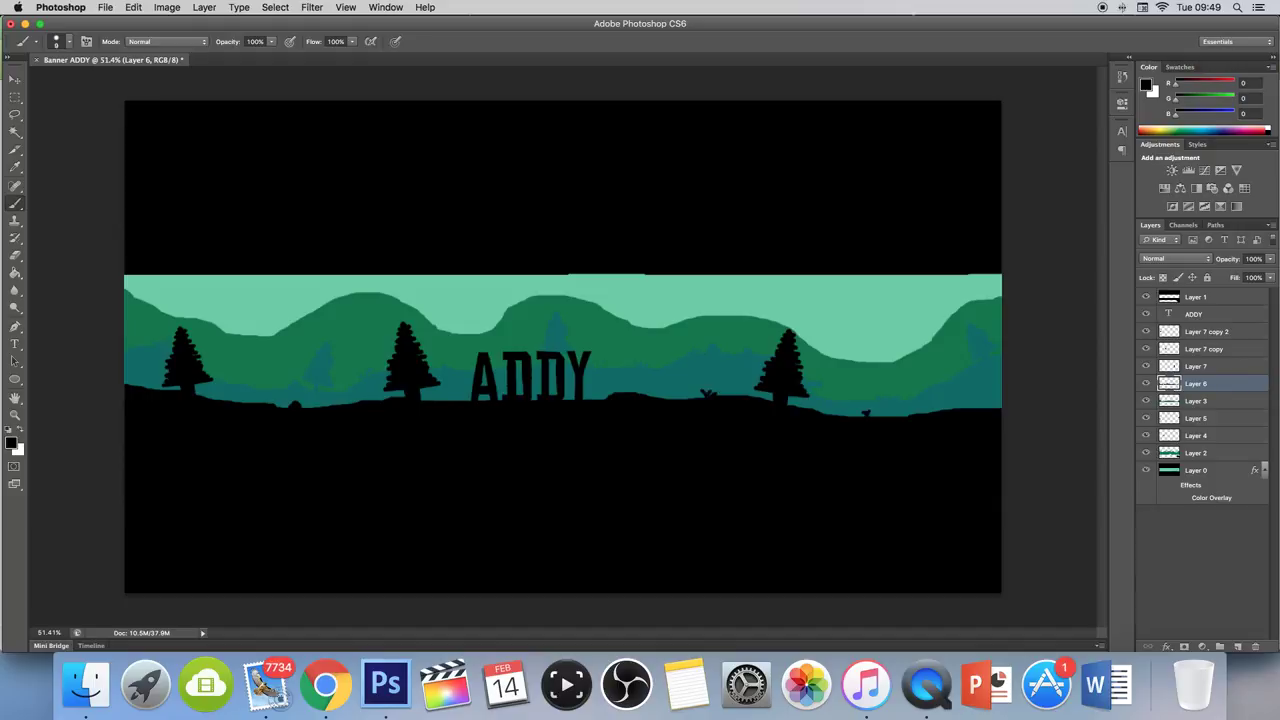
left_click(650, 385, "alt")
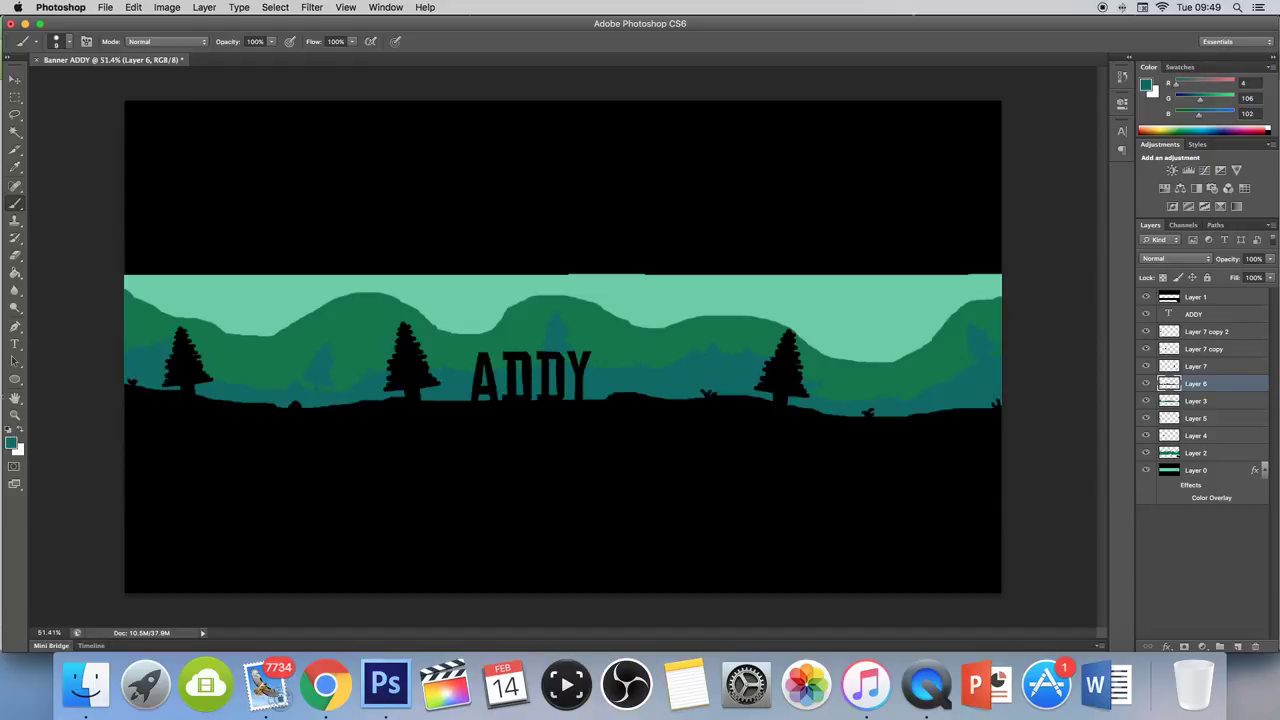
key("super+shift+s")
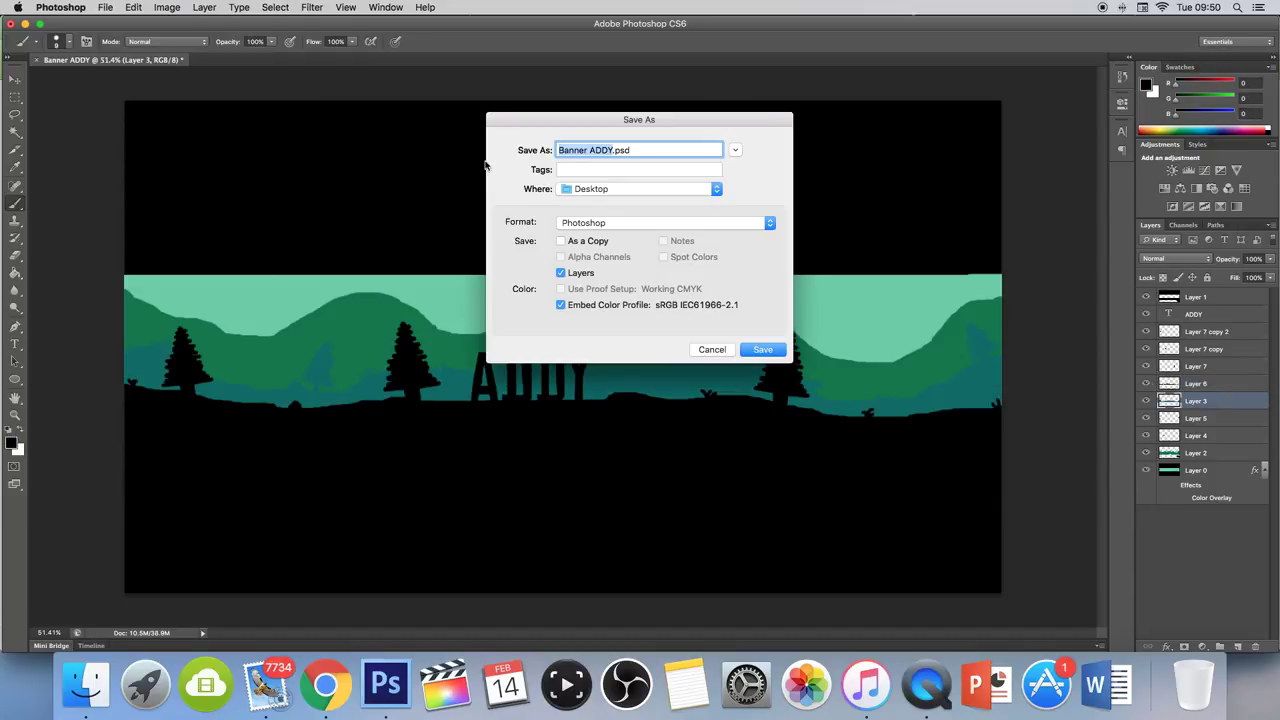
Save the banner as Banner ADDY.psd on the Desktop, accepting the compatibility prompt
left_click(765, 349)
left_click(801, 283)
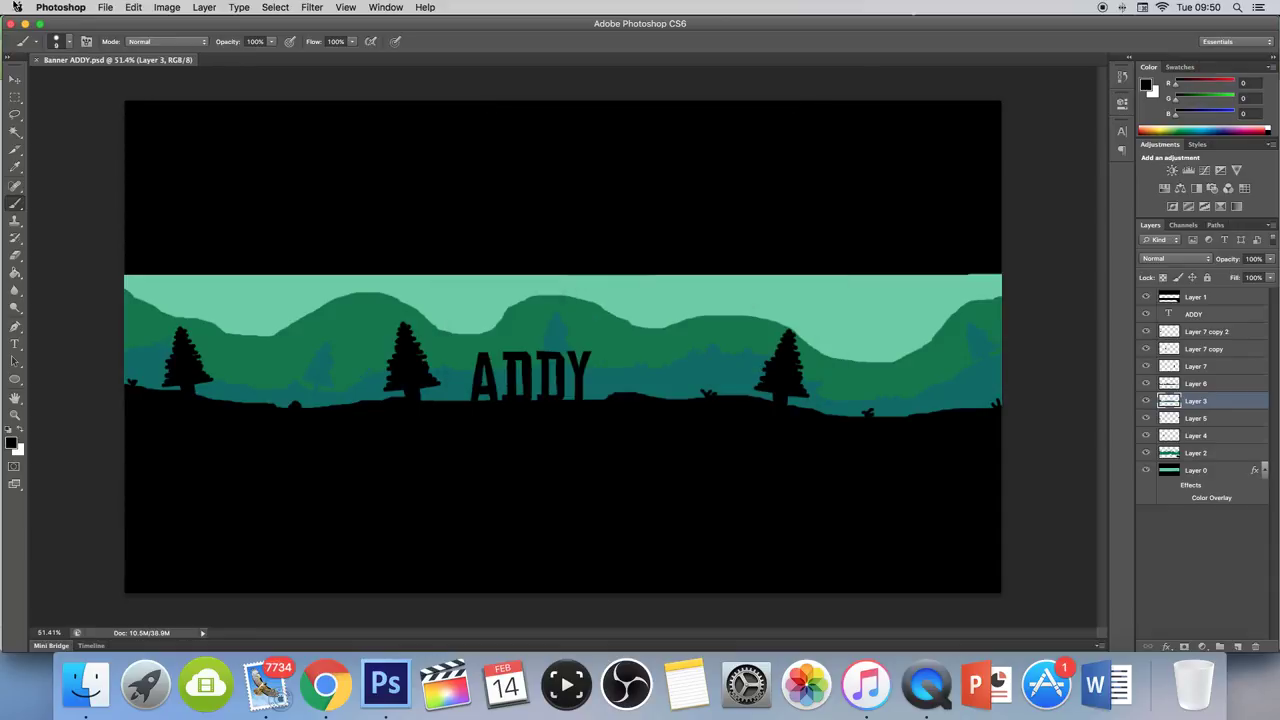
left_click(103, 7)
left_click(172, 162)
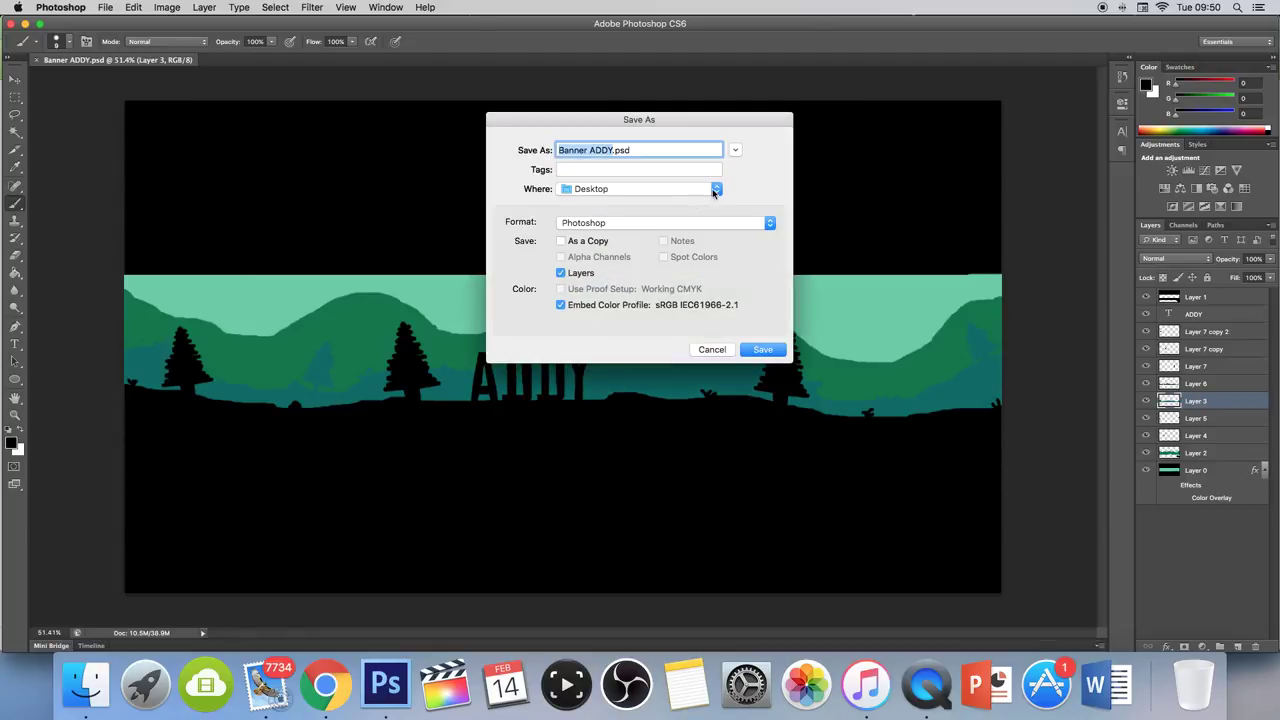
Save a PNG copy, Banner ADDY.png, accepting the default PNG options
left_click(731, 224)
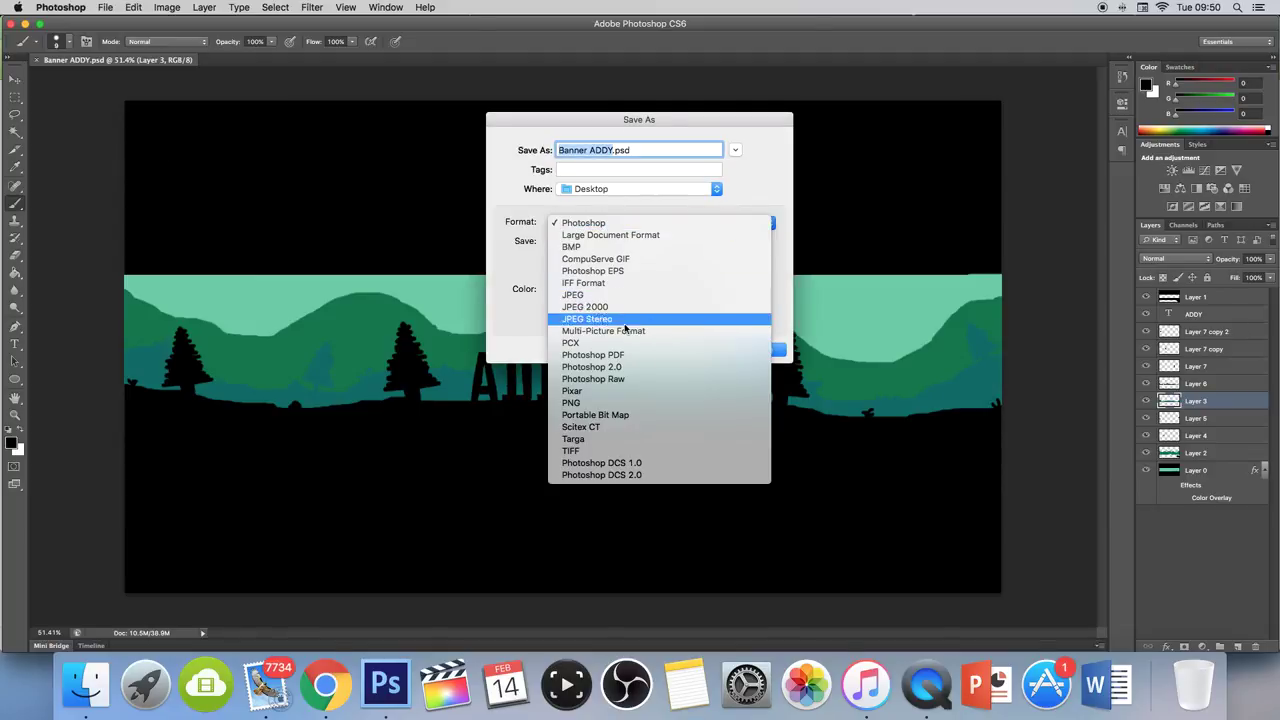
left_click(571, 403)
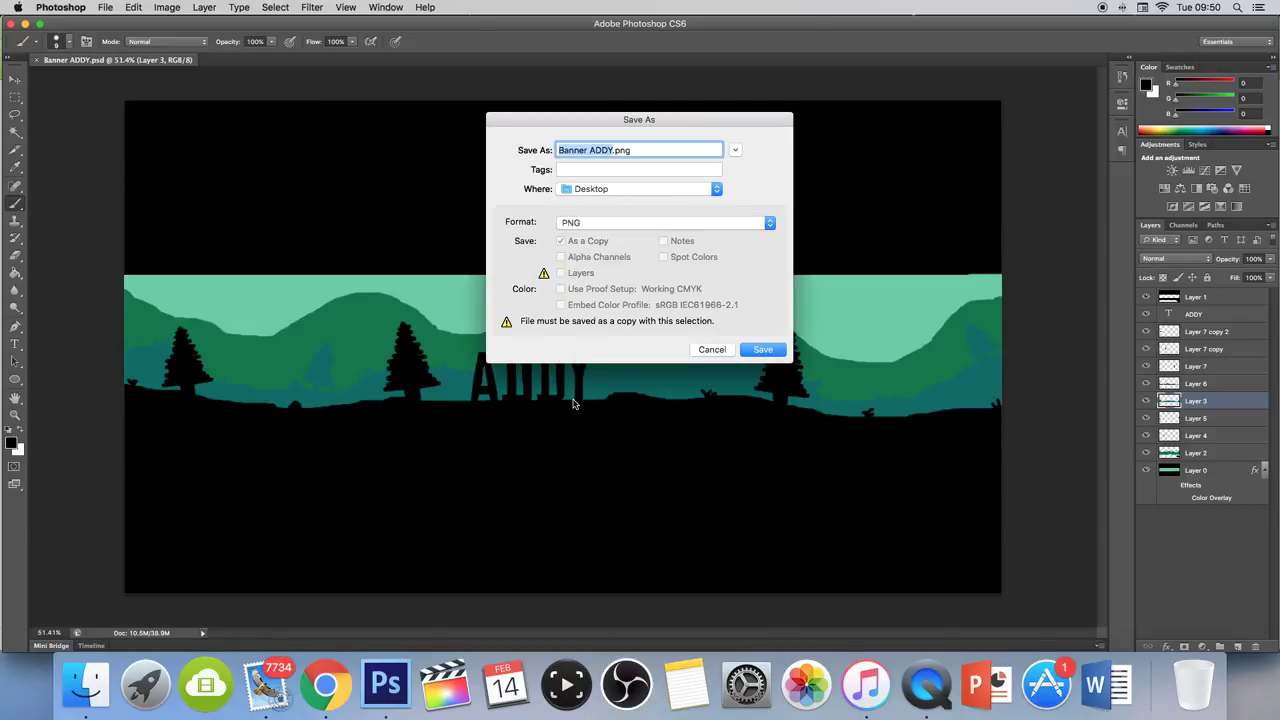
left_click(763, 352)
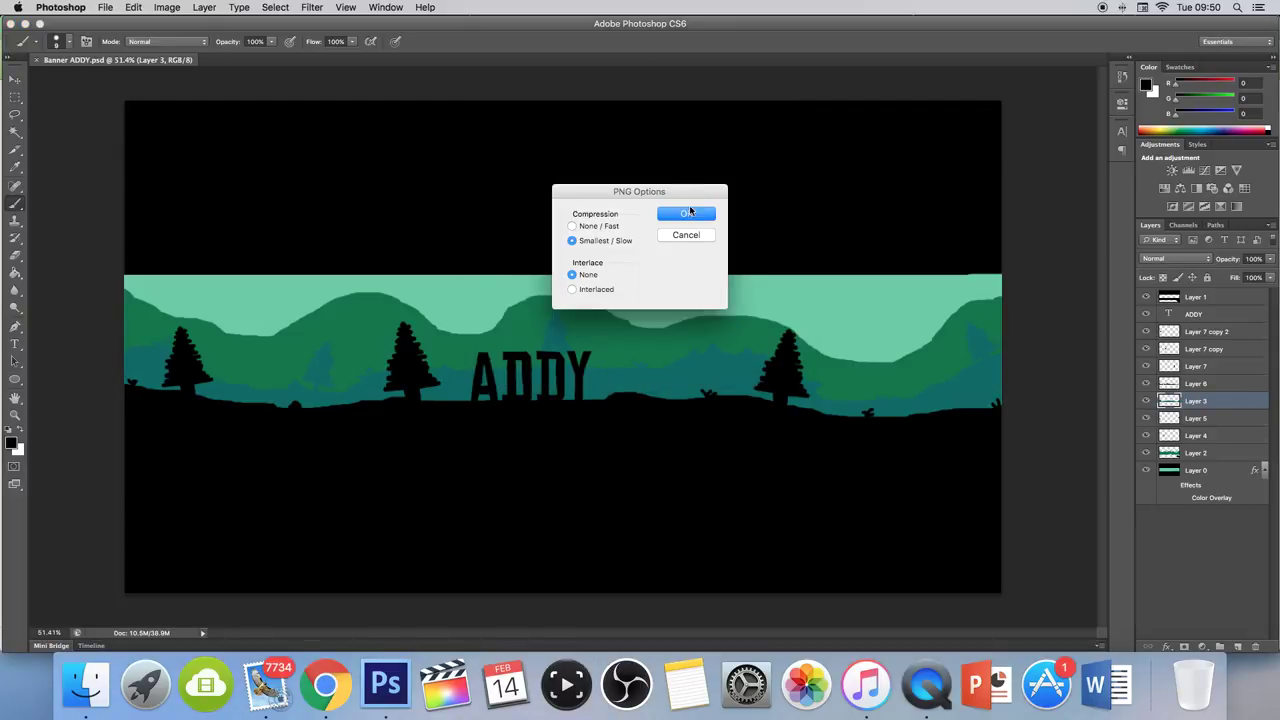
left_click(688, 213)
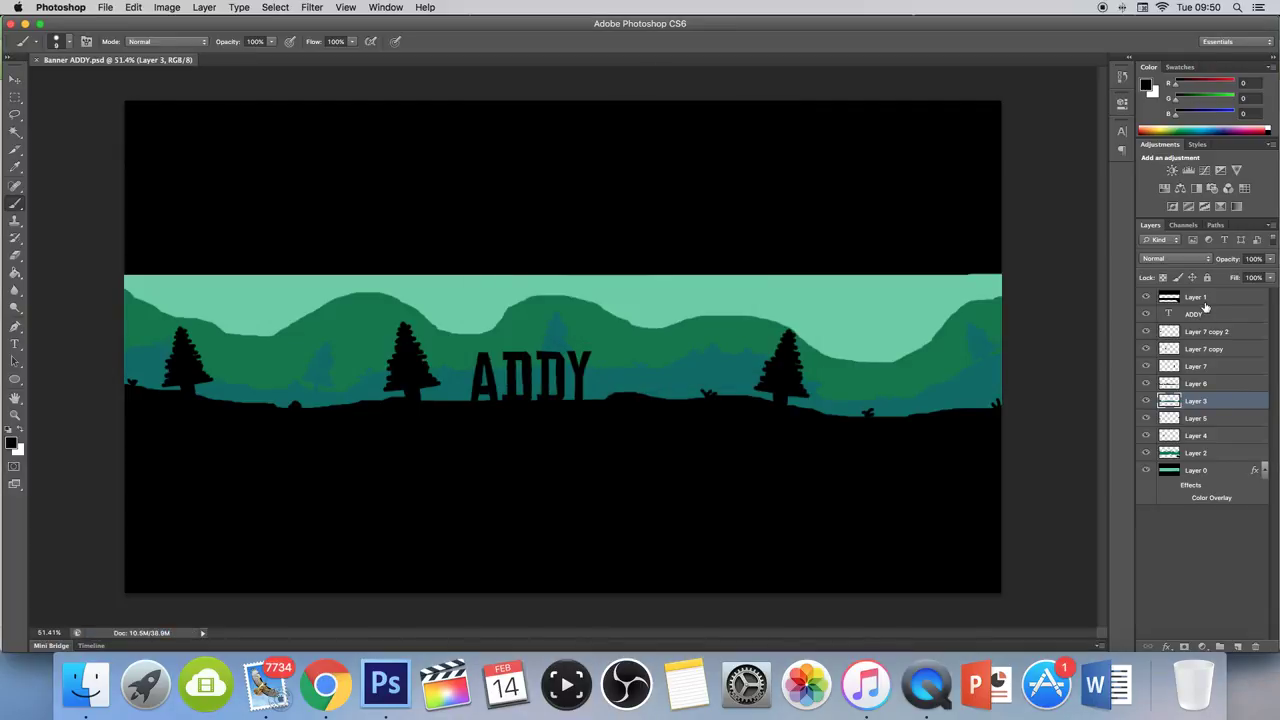
left_click(1205, 300)
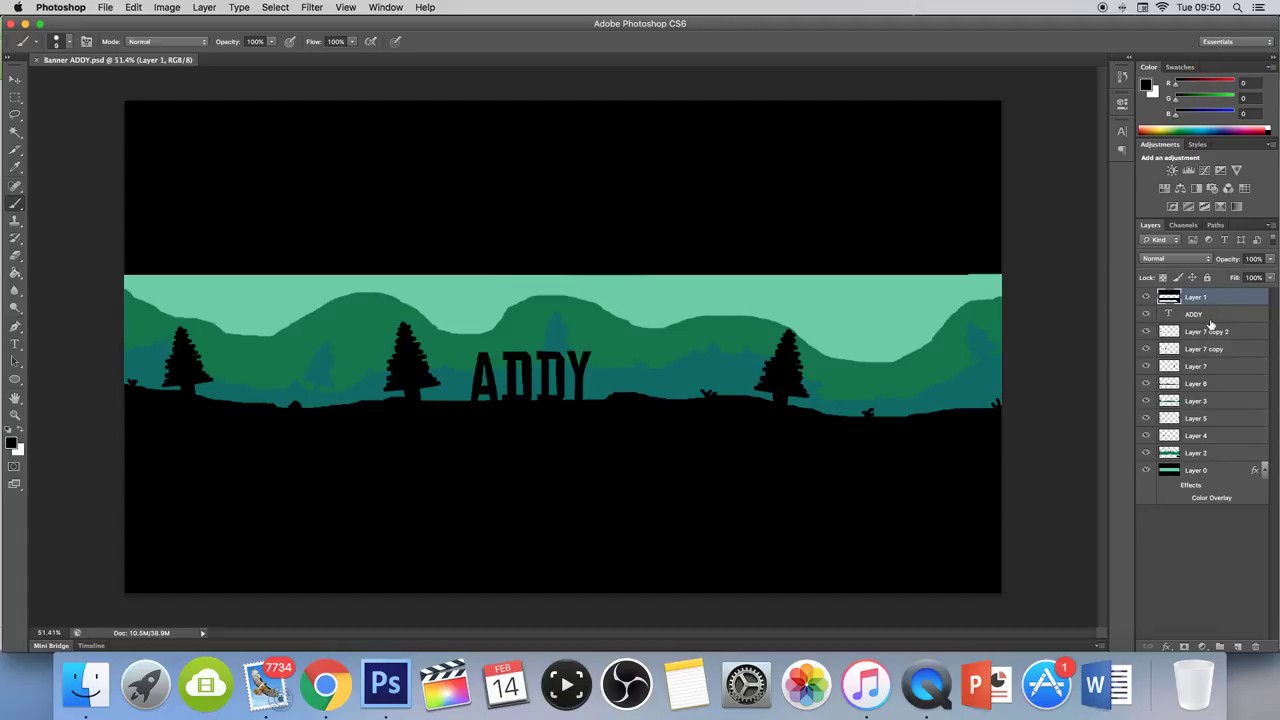